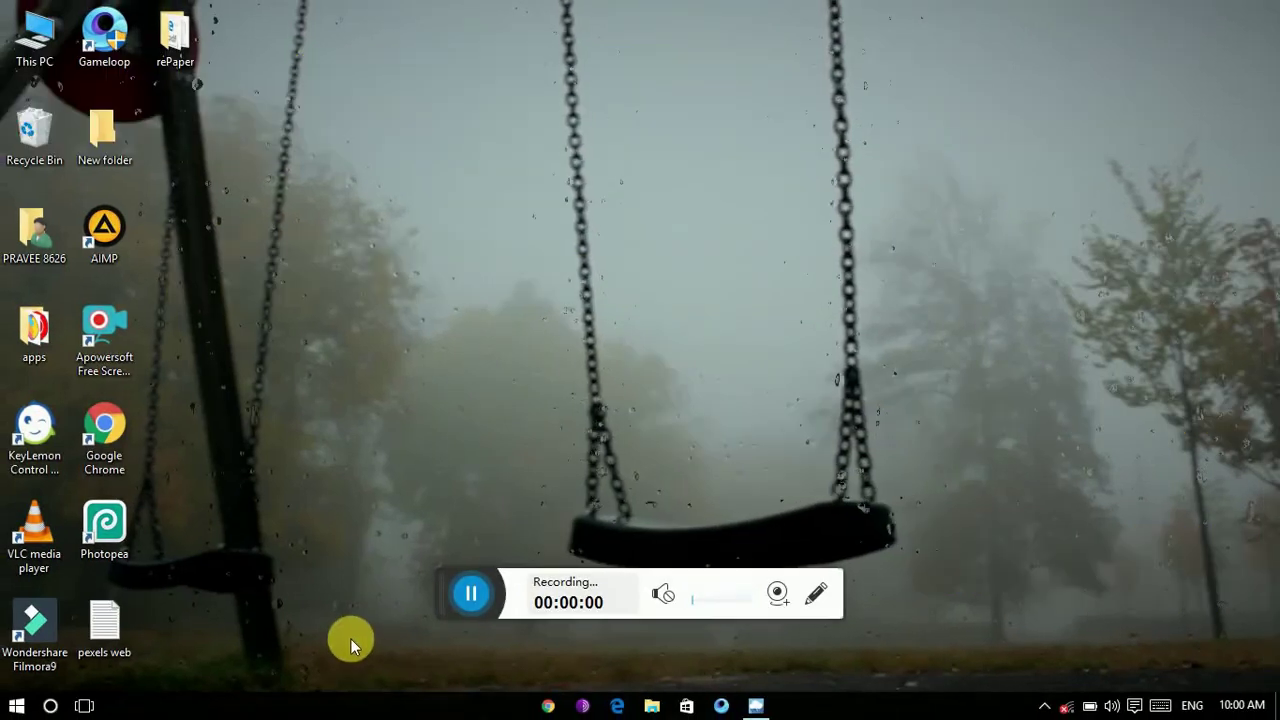
pyautogui.moveTo(450, 598); pyautogui.dragTo(445, 663)
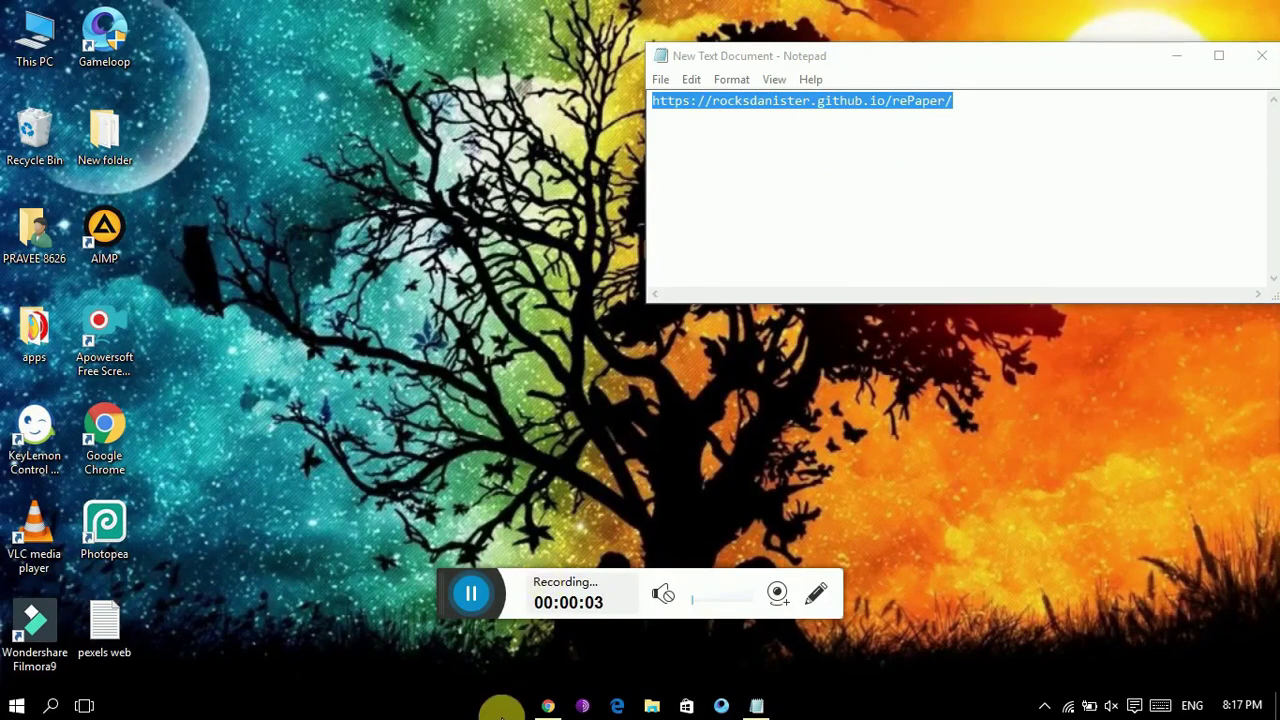
# - Start downloading the rePaper zip archive from its website in Chrome, and cancel the transfer
pyautogui.click(562, 709)
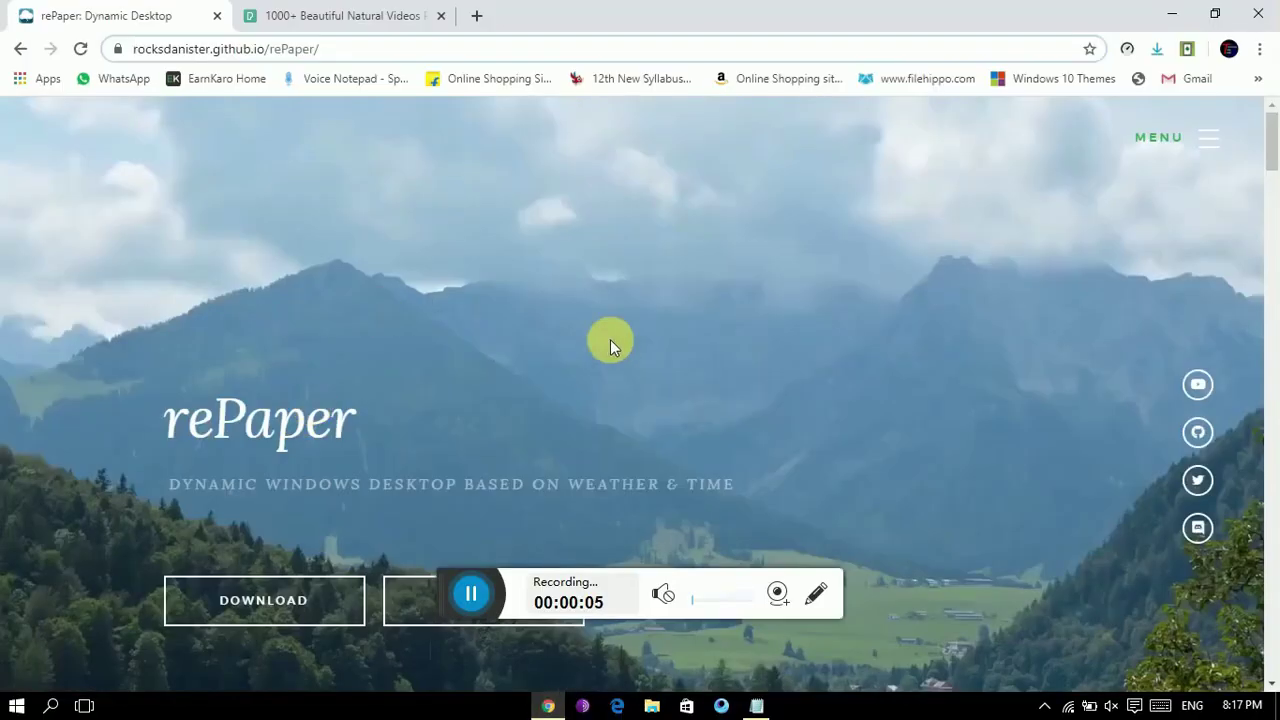
pyautogui.moveTo(465, 594); pyautogui.dragTo(394, 209)
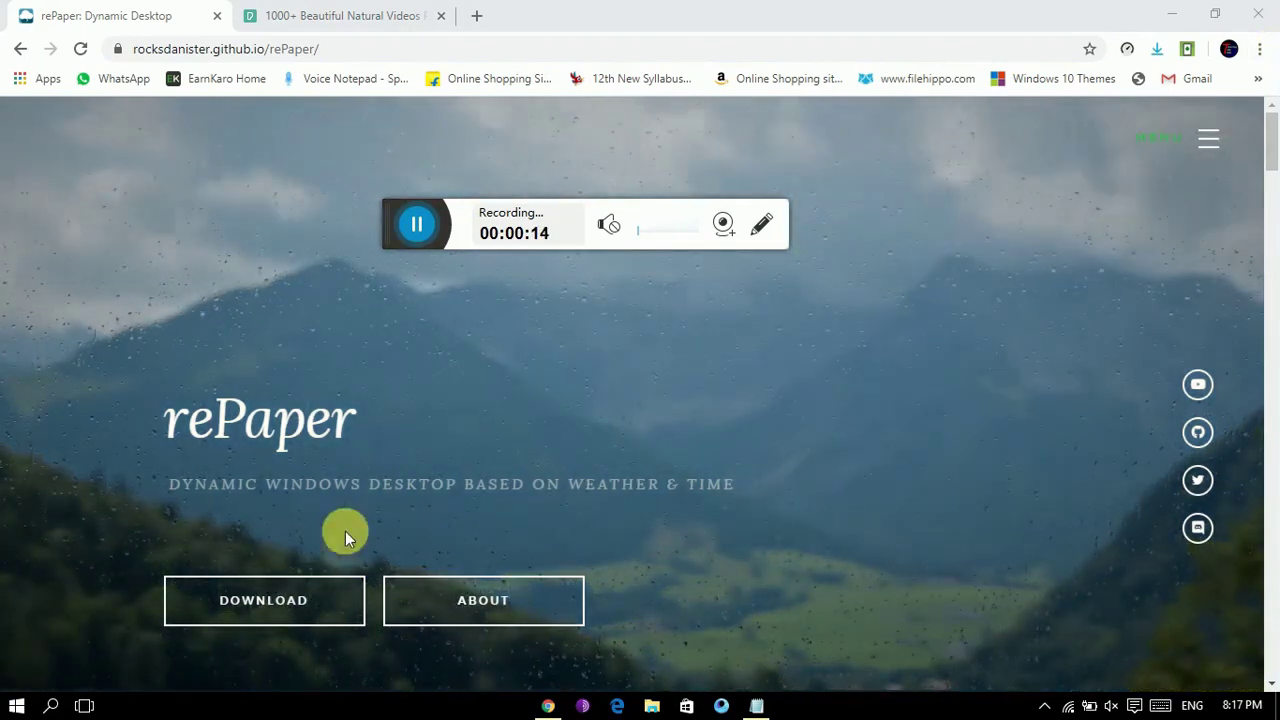
pyautogui.click(323, 598)
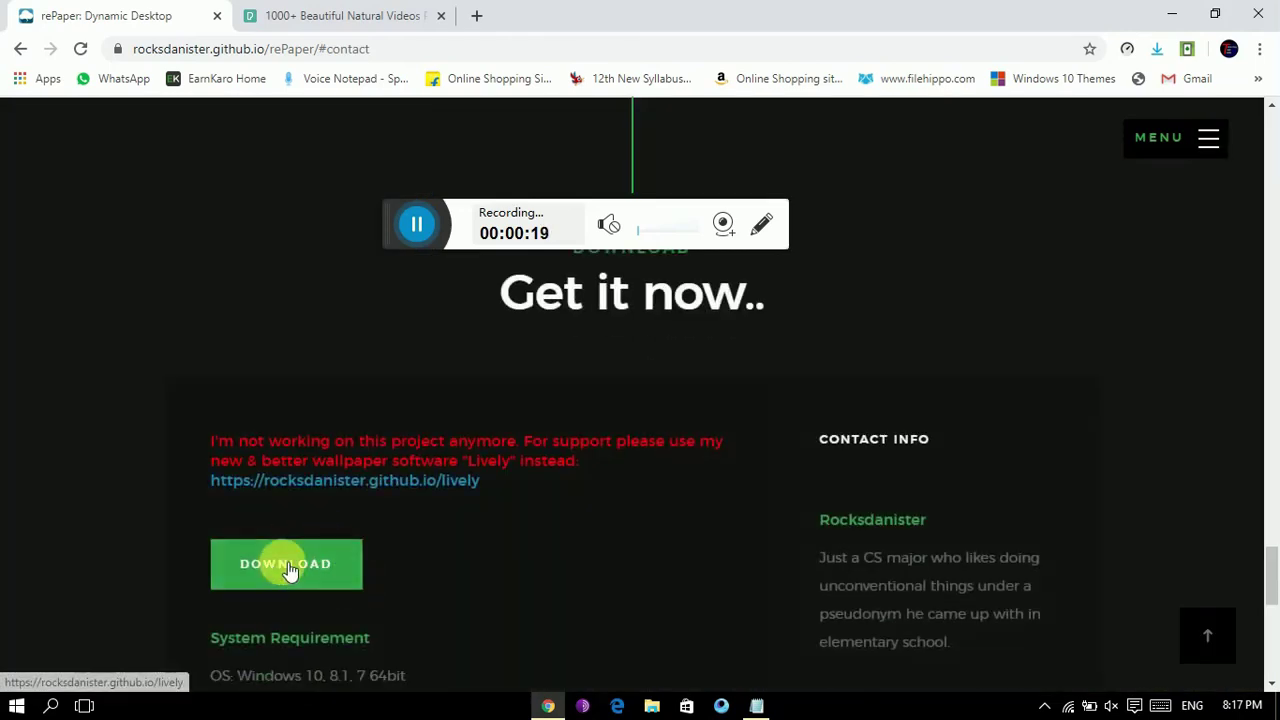
pyautogui.scroll(-2, 1266, 562)
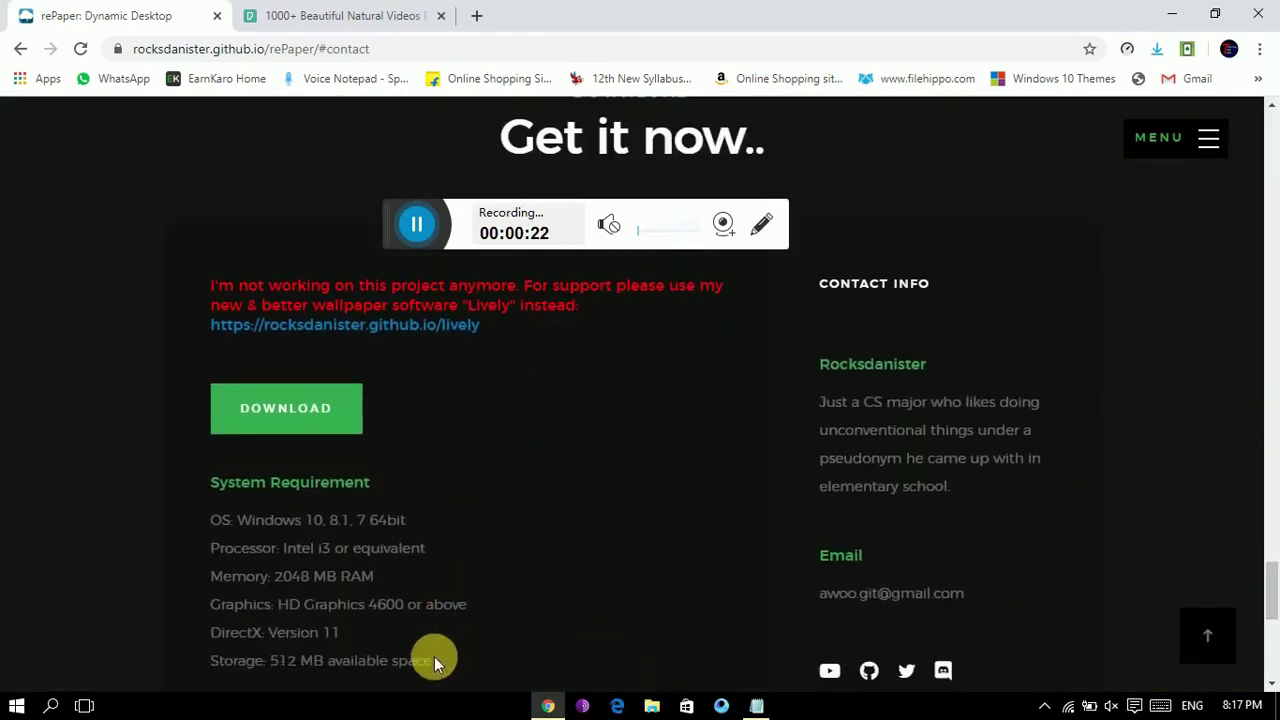
pyautogui.click(296, 425)
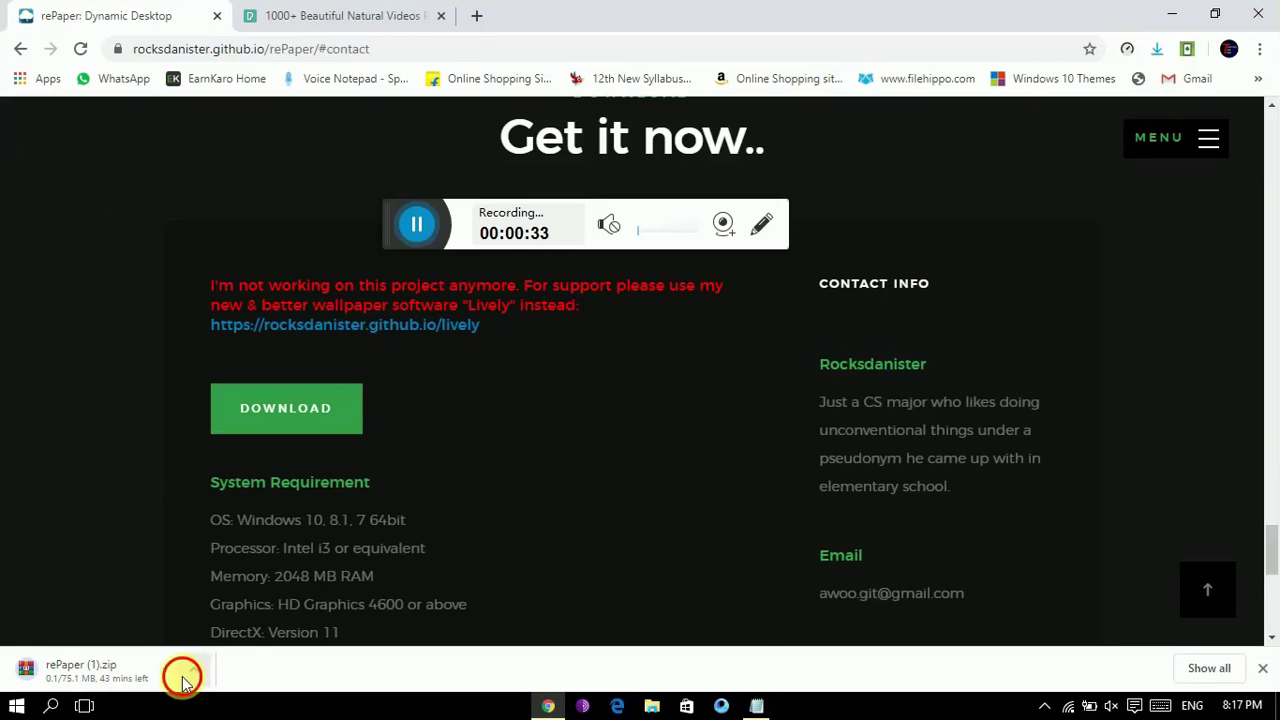
pyautogui.click(880, 325)
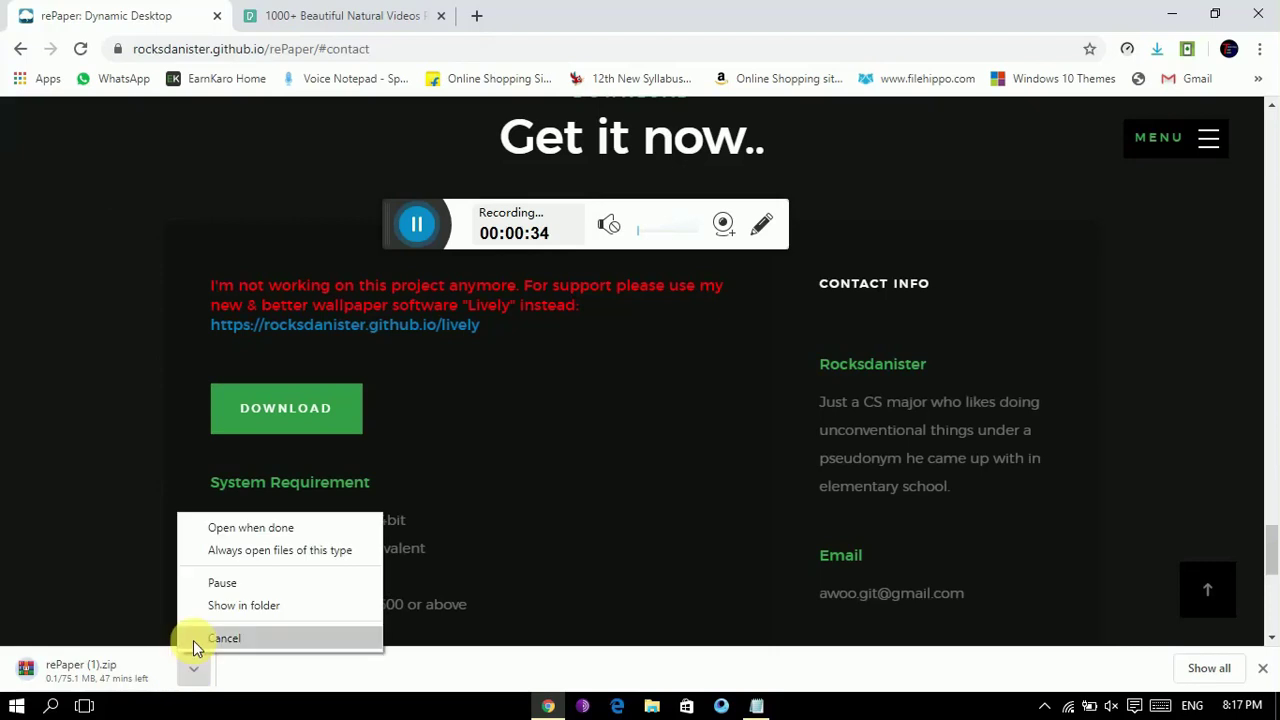
pyautogui.click(209, 636)
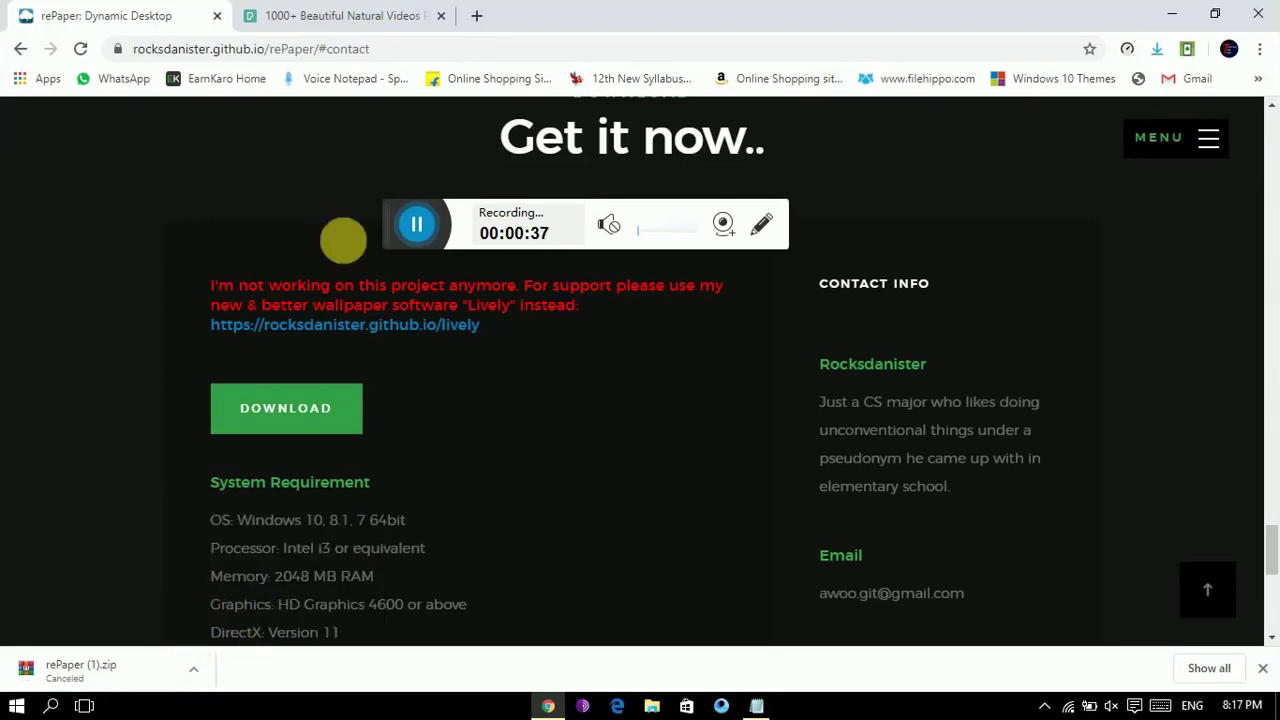
# - From the Pexels natural video results, open the foggy park swing video, like it and download it for free
pyautogui.click(400, 14)
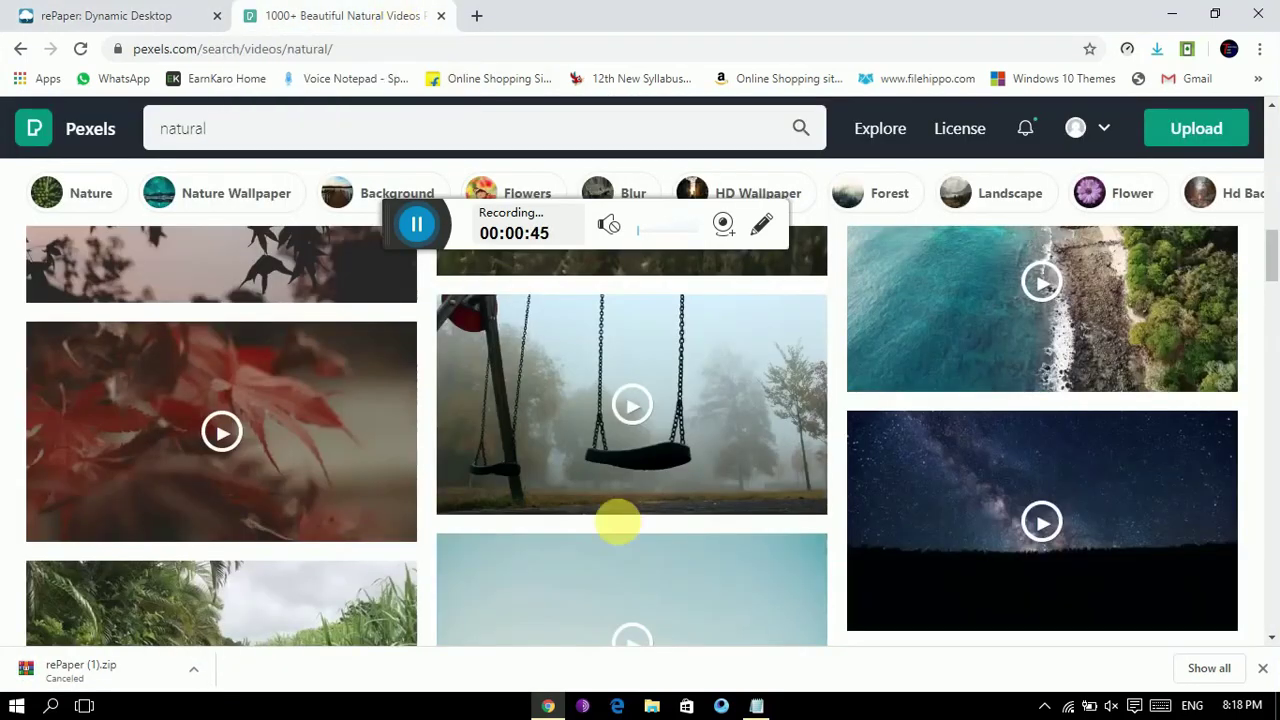
pyautogui.click(617, 438)
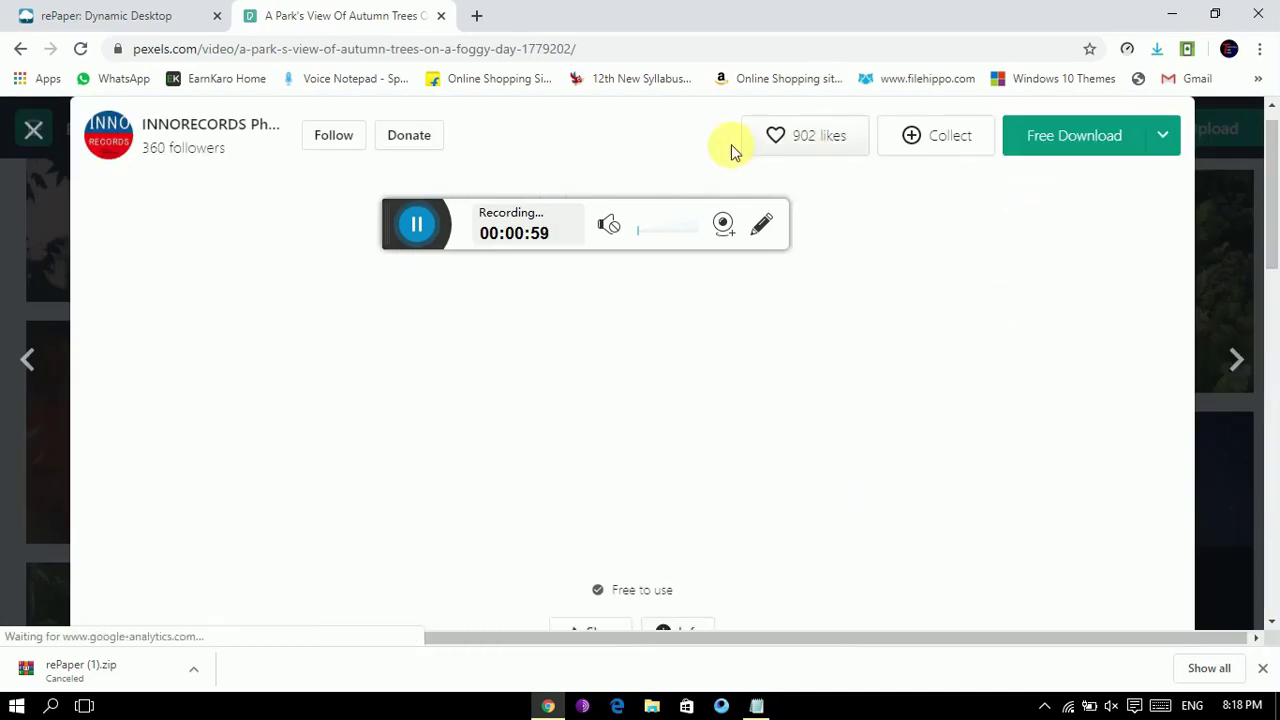
pyautogui.click(779, 136)
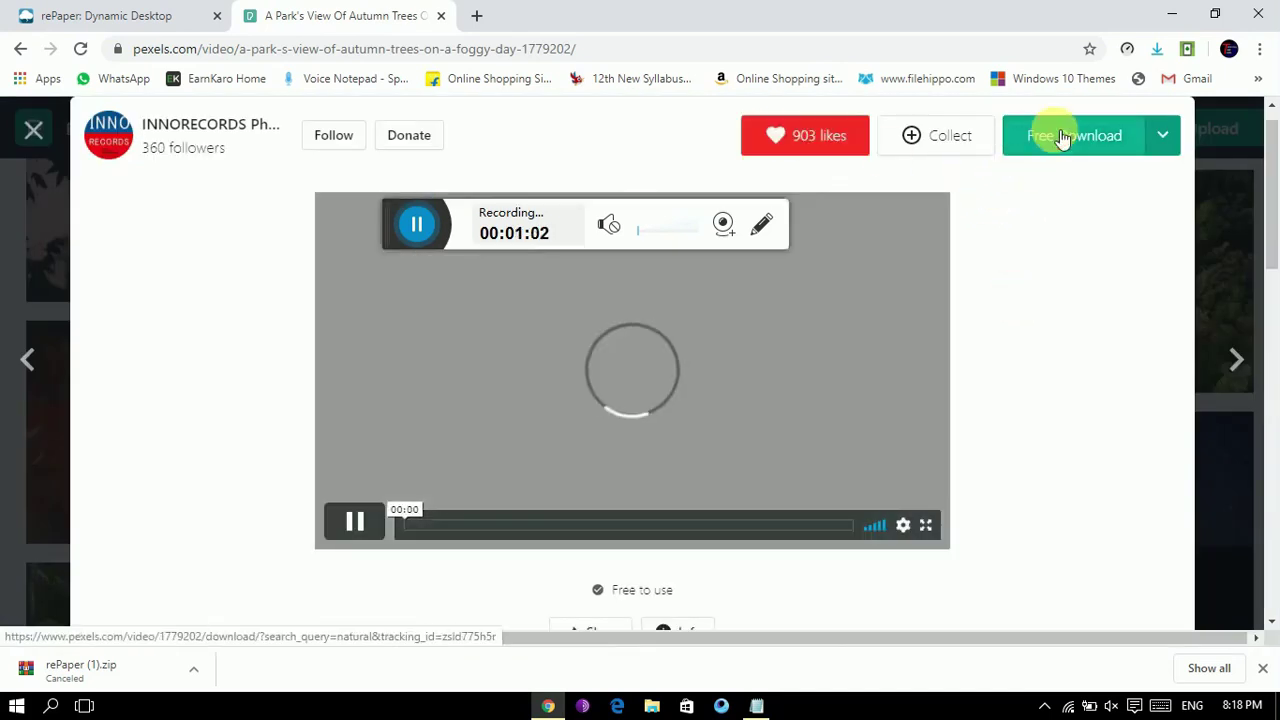
pyautogui.click(1063, 137)
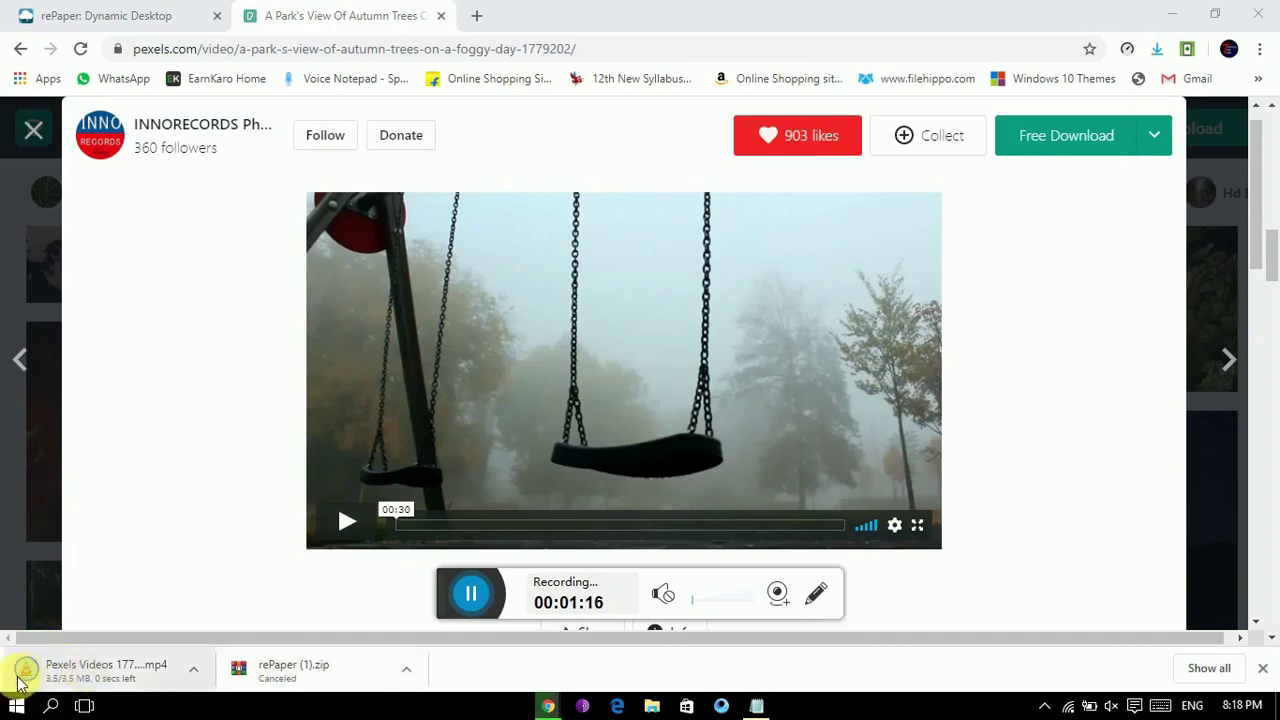
# - Minimize the browser and Notepad, and open the Downloads folder in a maximized File Explorer window
pyautogui.click(1172, 14)
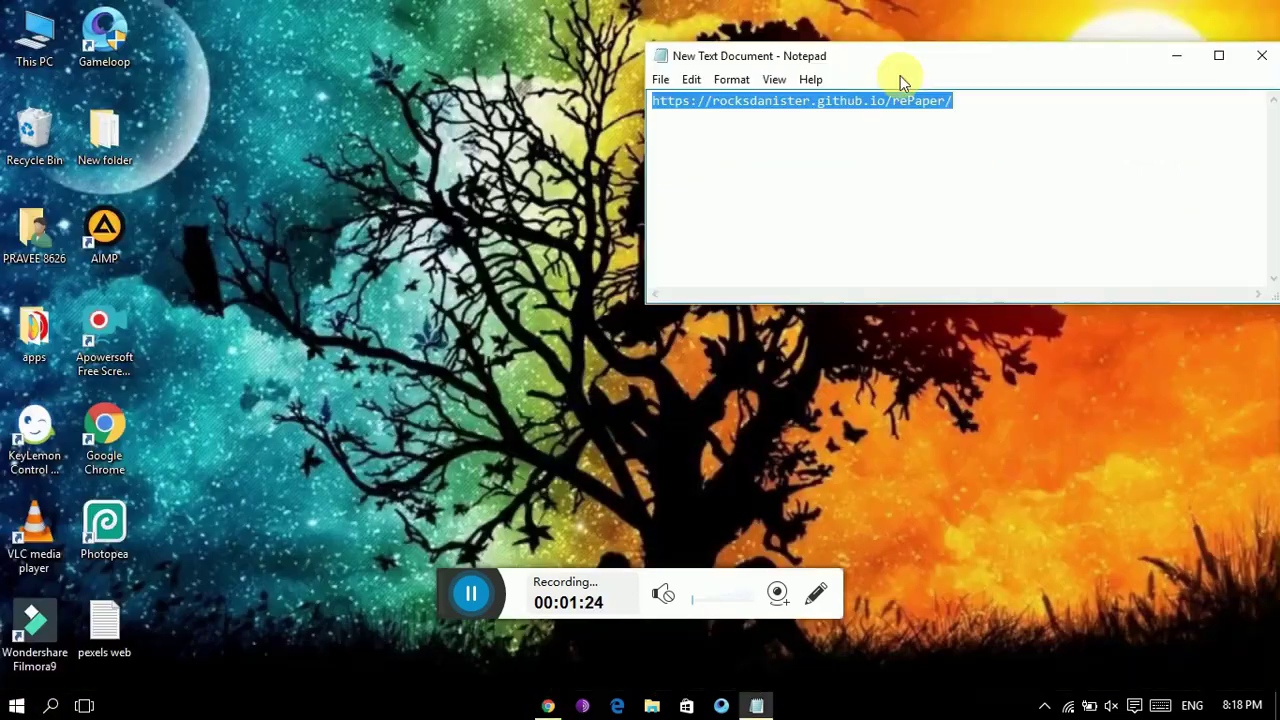
pyautogui.click(1178, 58)
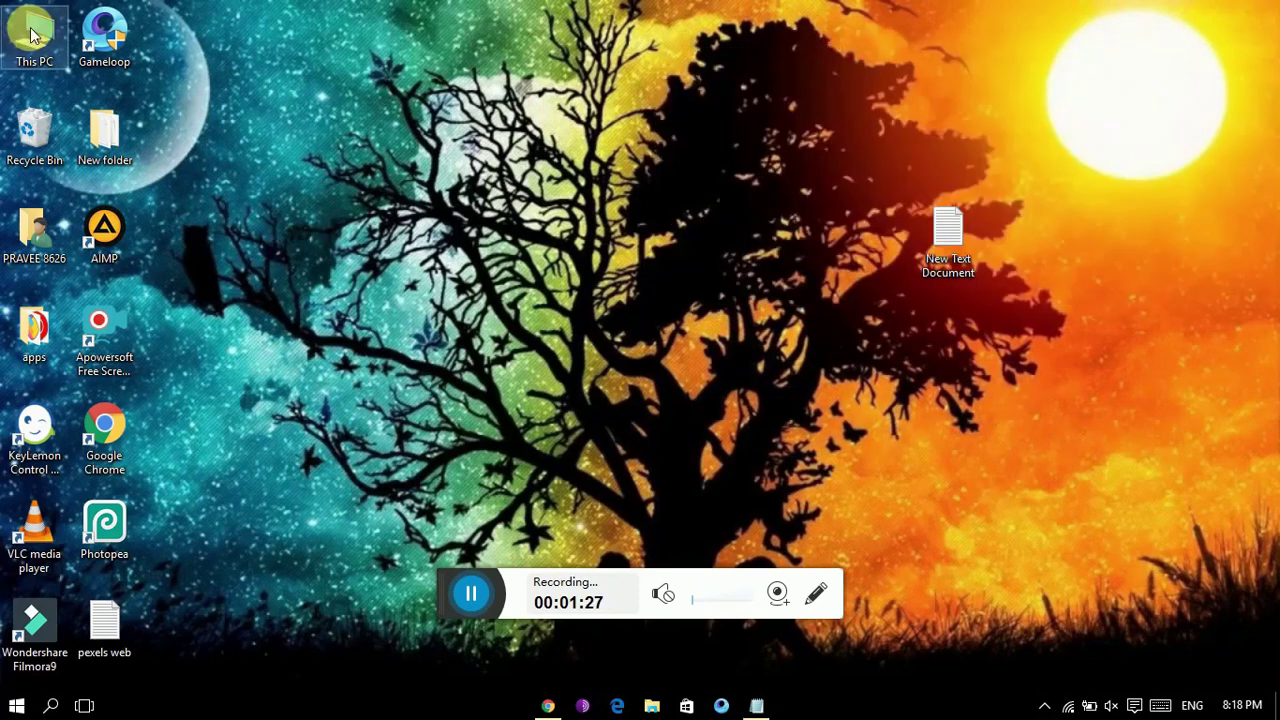
pyautogui.doubleClick(33, 35)
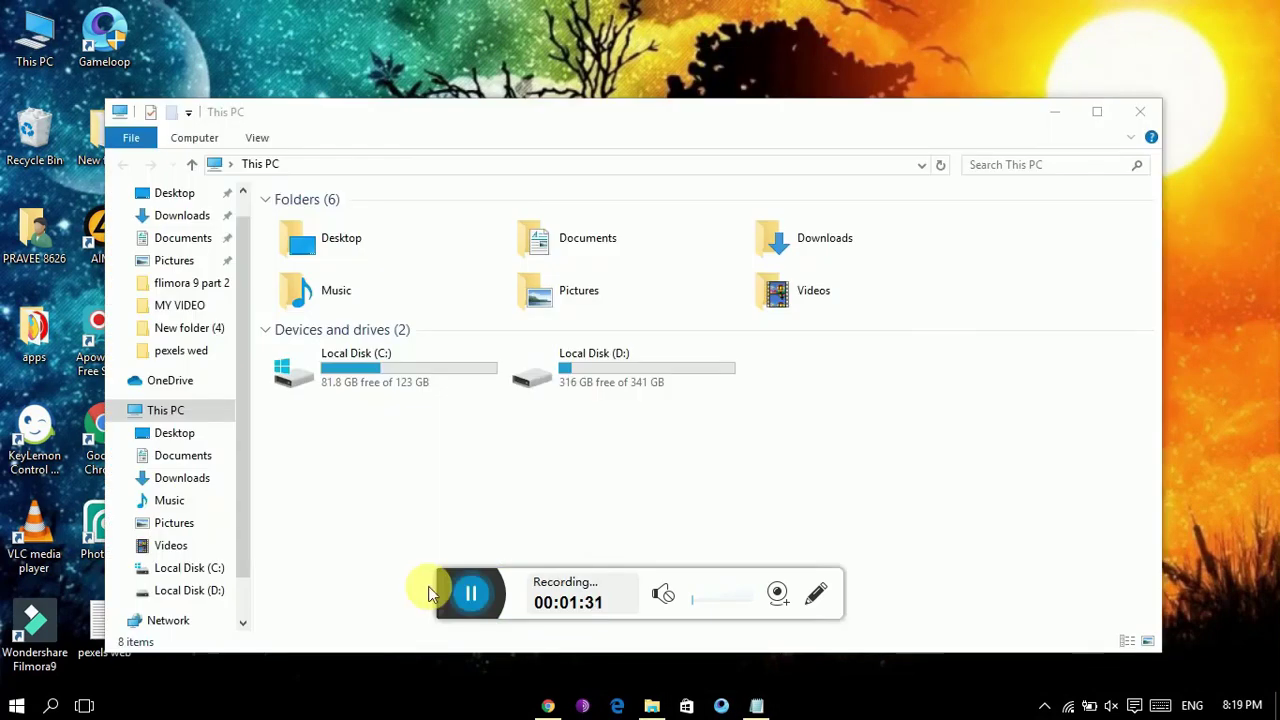
pyautogui.click(848, 238)
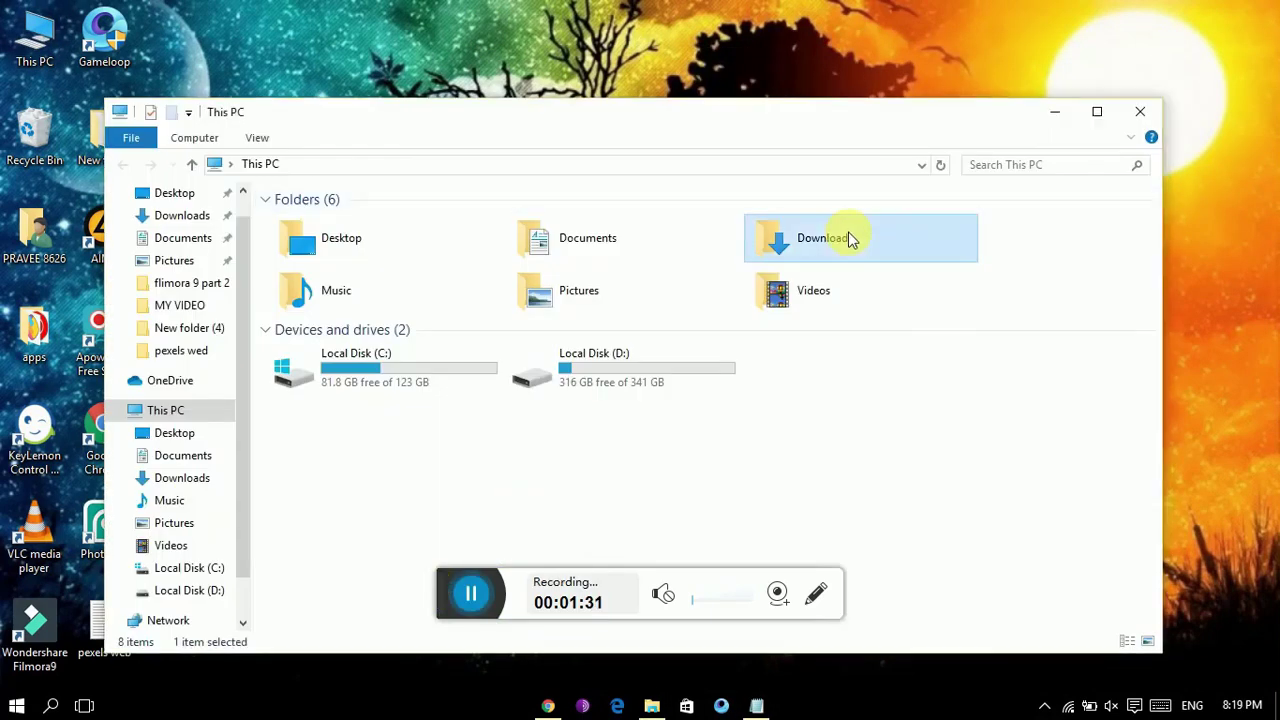
pyautogui.doubleClick(848, 238)
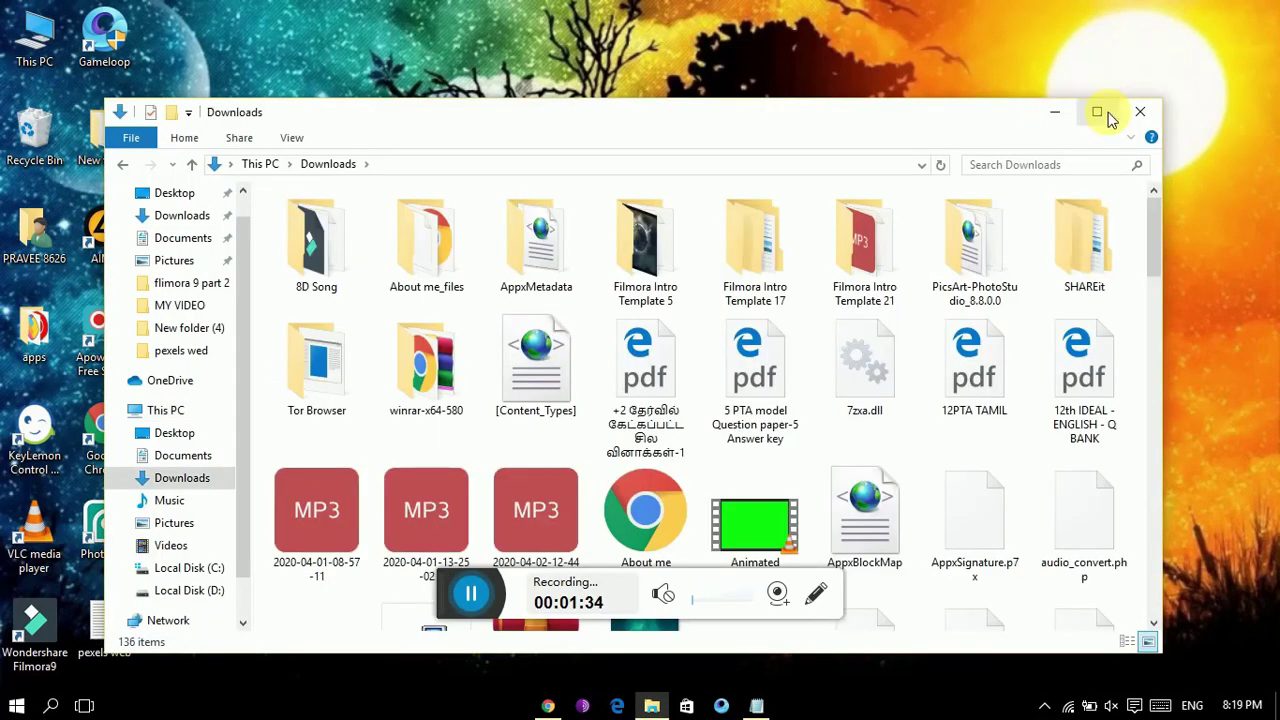
pyautogui.click(1097, 111)
# - Copy the rePaper archive from the Downloads folder to the desktop
pyautogui.scroll(-1, 1276, 245)
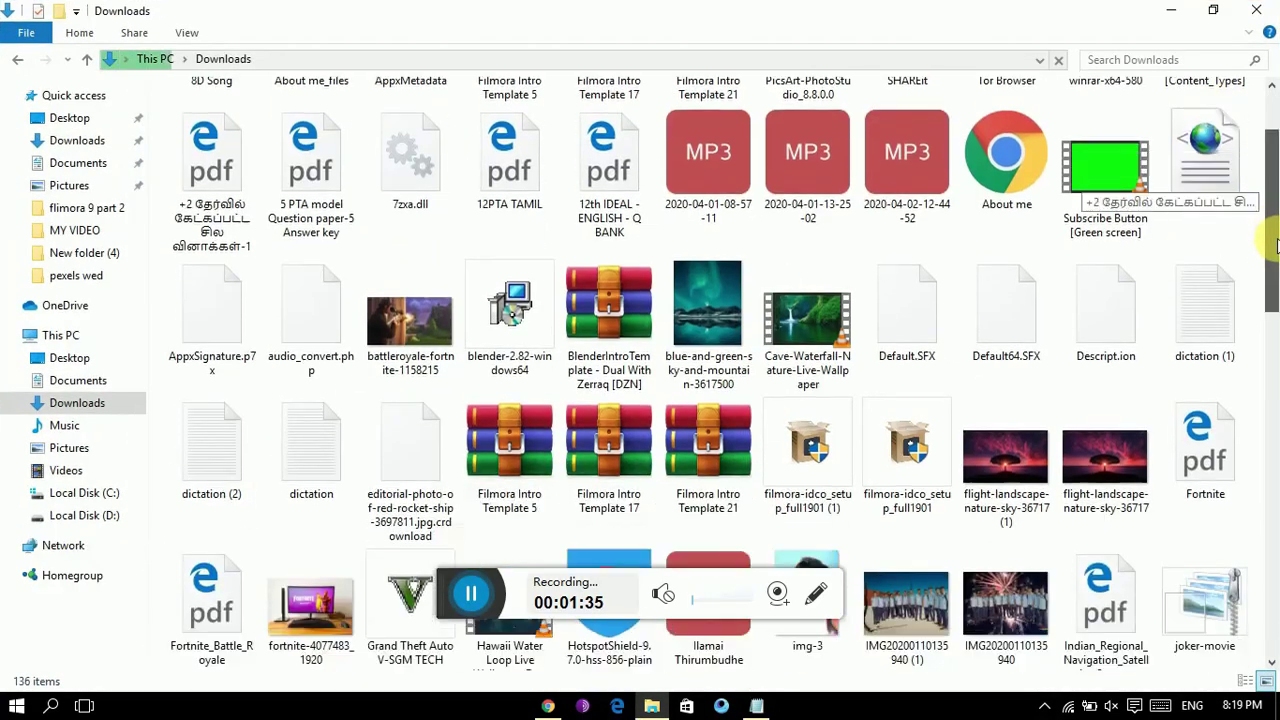
pyautogui.moveTo(1276, 245); pyautogui.dragTo(1276, 458)
pyautogui.click(802, 488)
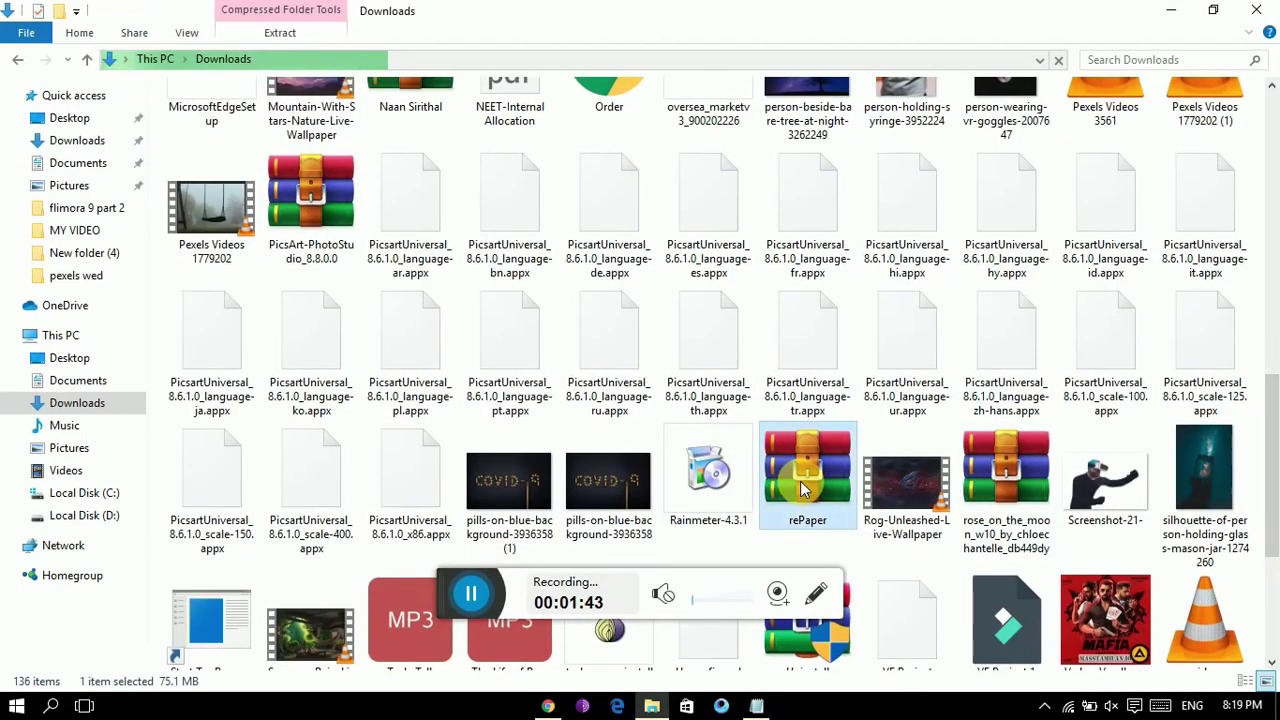
pyautogui.rightClick(808, 490)
pyautogui.click(825, 378)
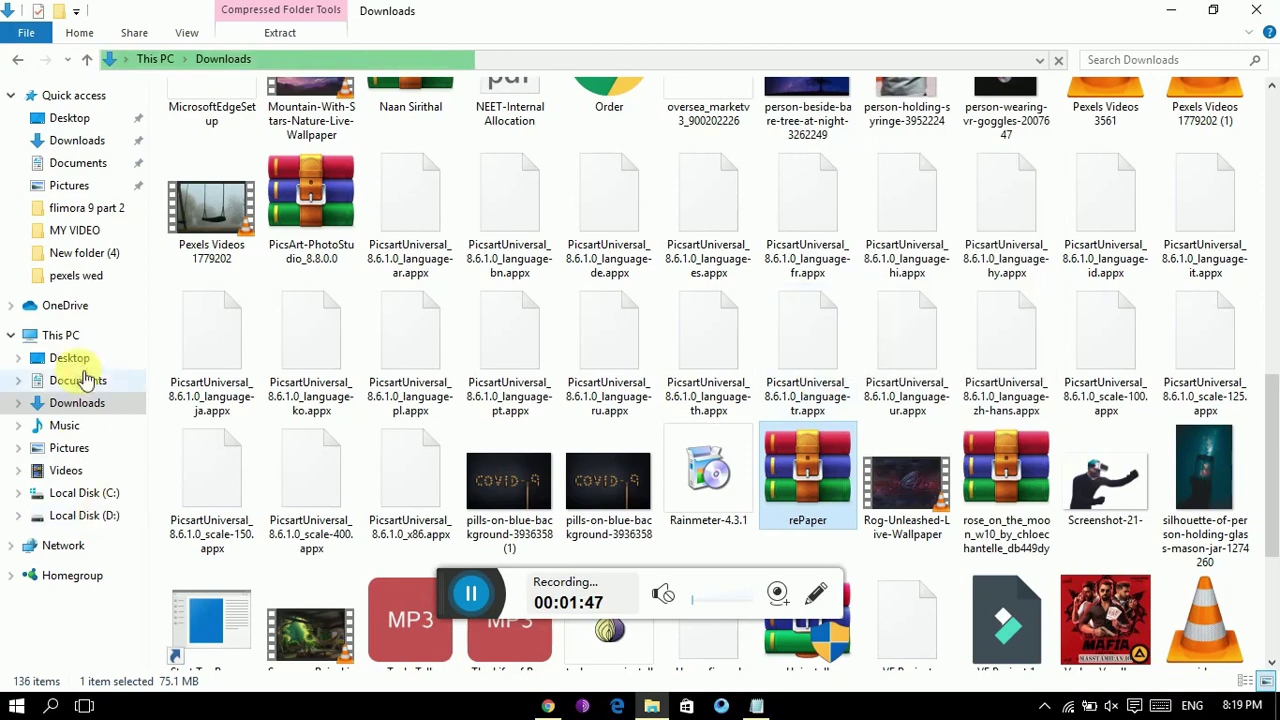
pyautogui.click(70, 358)
pyautogui.rightClick(614, 296)
pyautogui.click(651, 424)
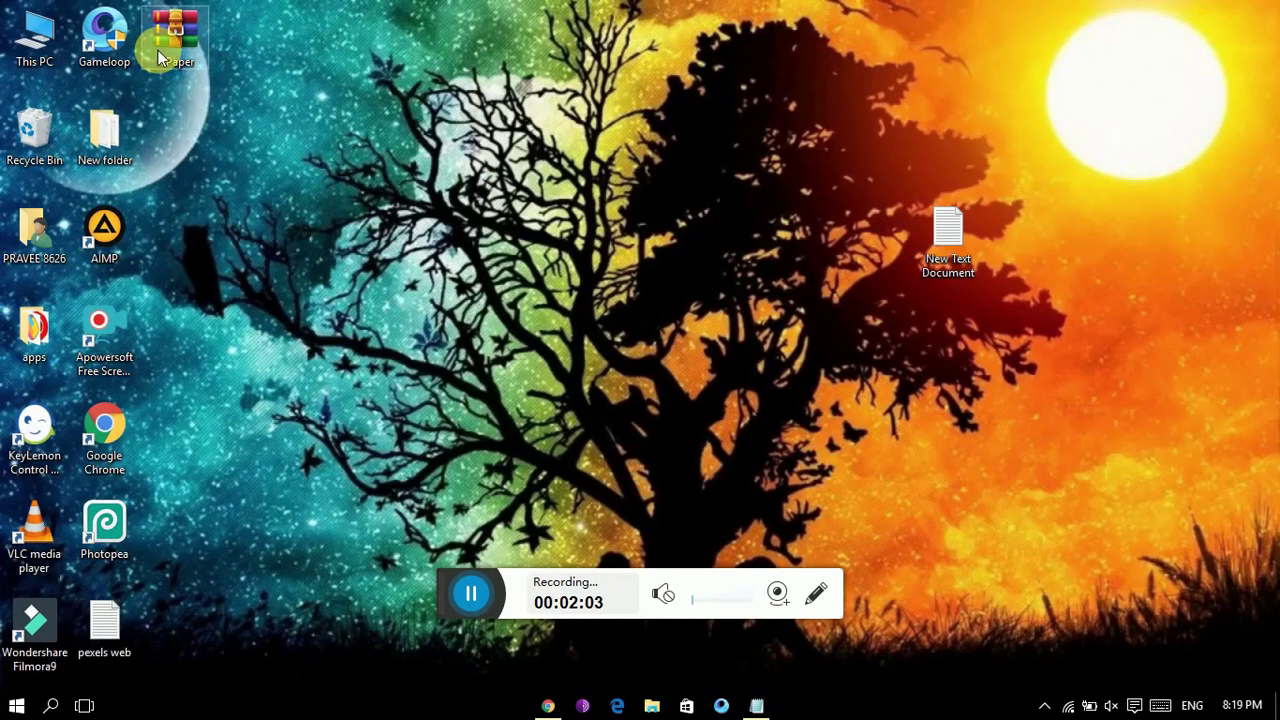
# - Extract the rePaper folder from the desktop's rePaper archive onto the desktop, and close the archive
pyautogui.doubleClick(158, 50)
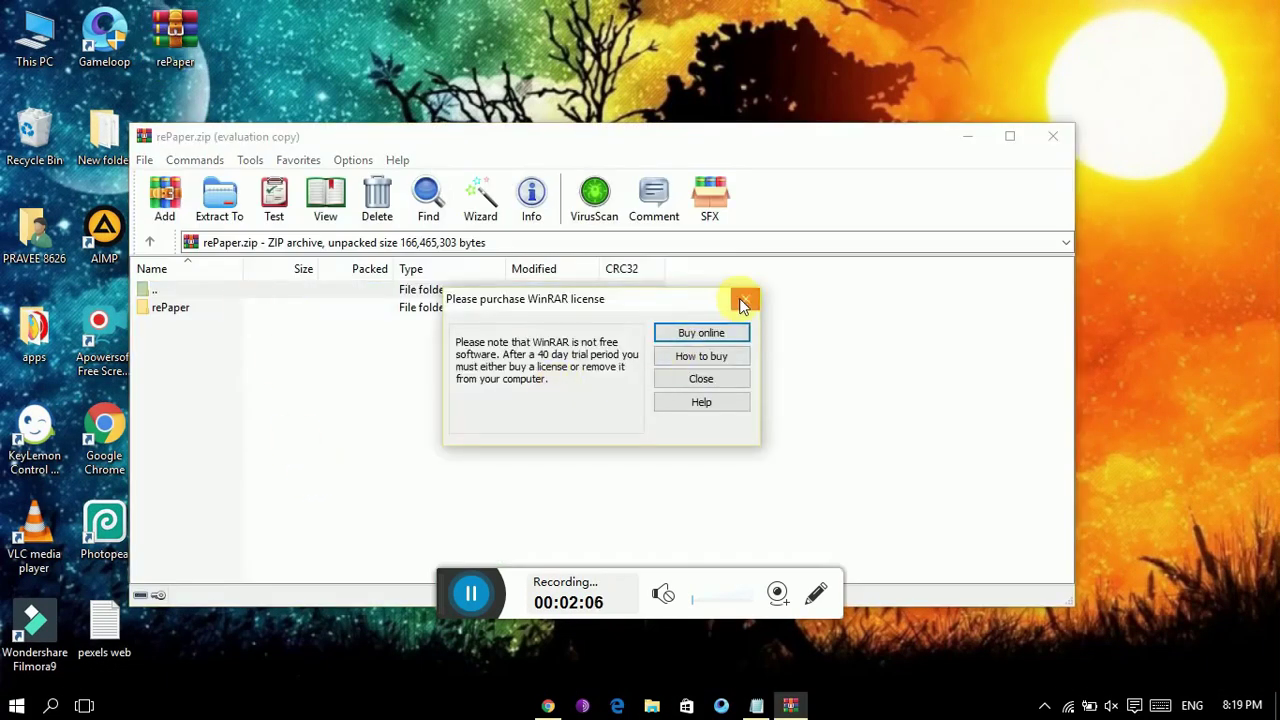
pyautogui.click(745, 301)
pyautogui.moveTo(248, 320); pyautogui.dragTo(304, 100)
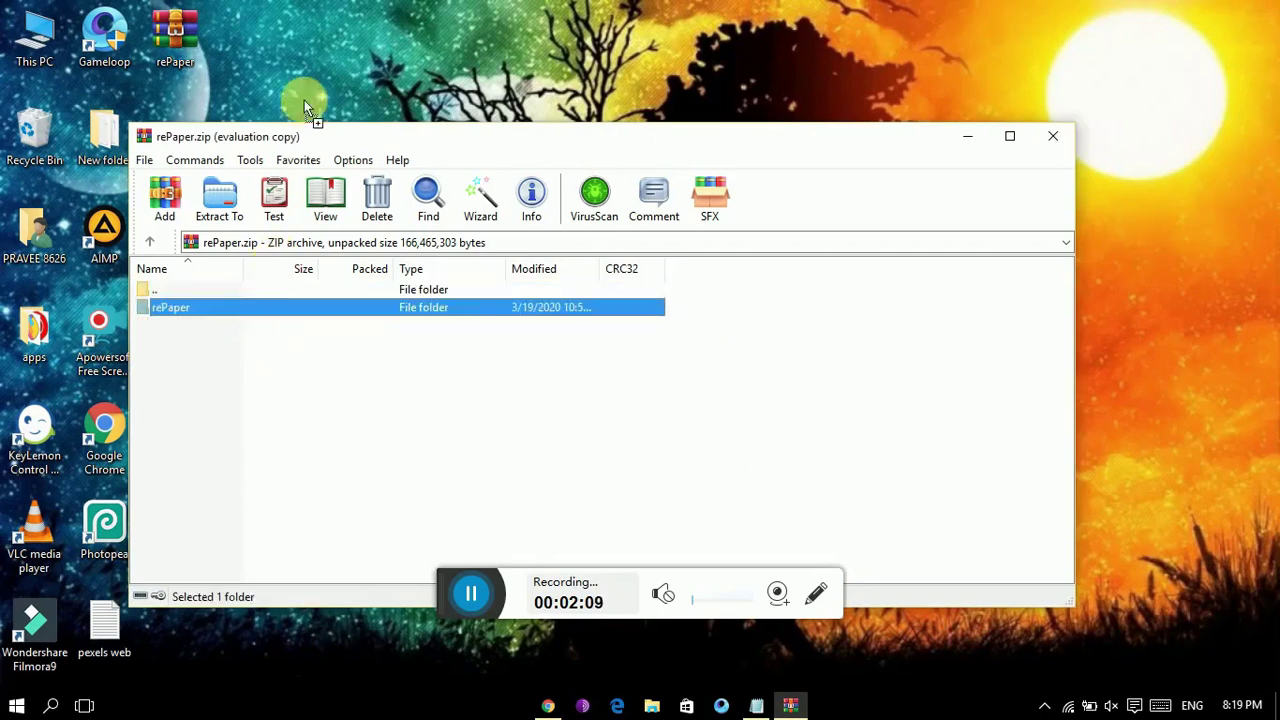
pyautogui.moveTo(250, 22); pyautogui.dragTo(262, 36)
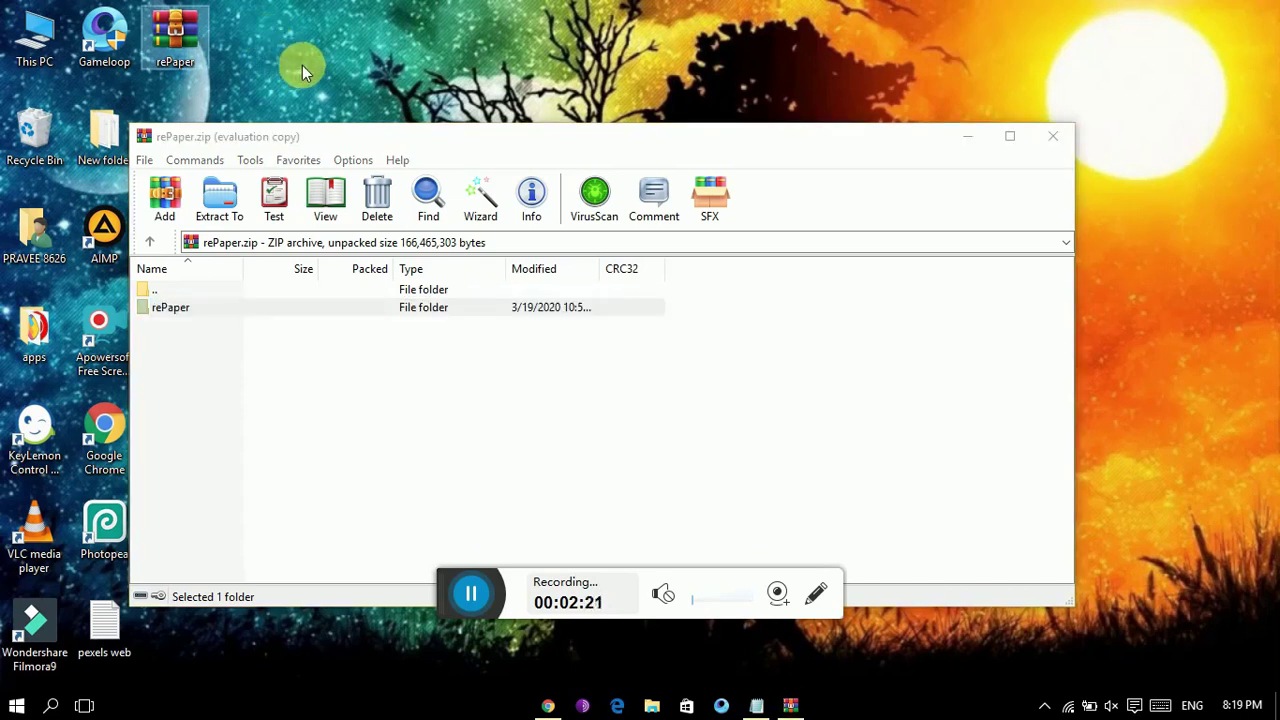
pyautogui.hotkey('alt', 'F4')
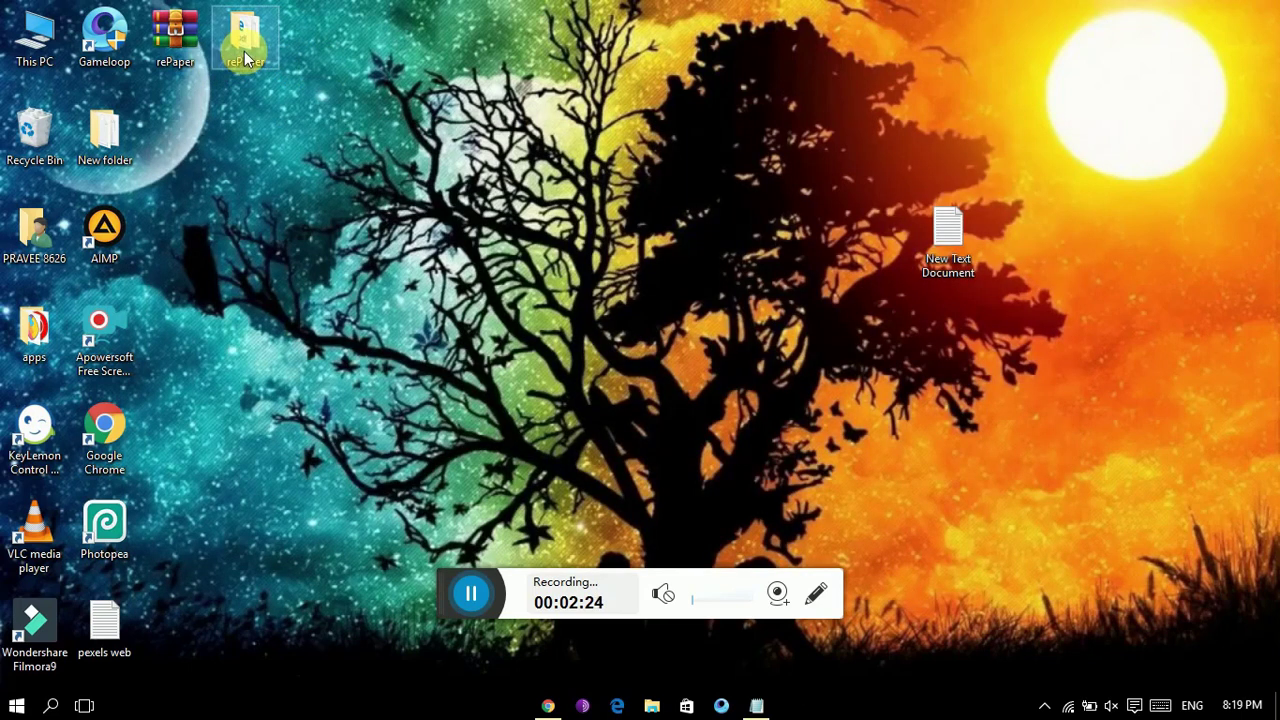
# - Launch the Start application from the extracted rePaper folder and dismiss its notification
pyautogui.press('Return')
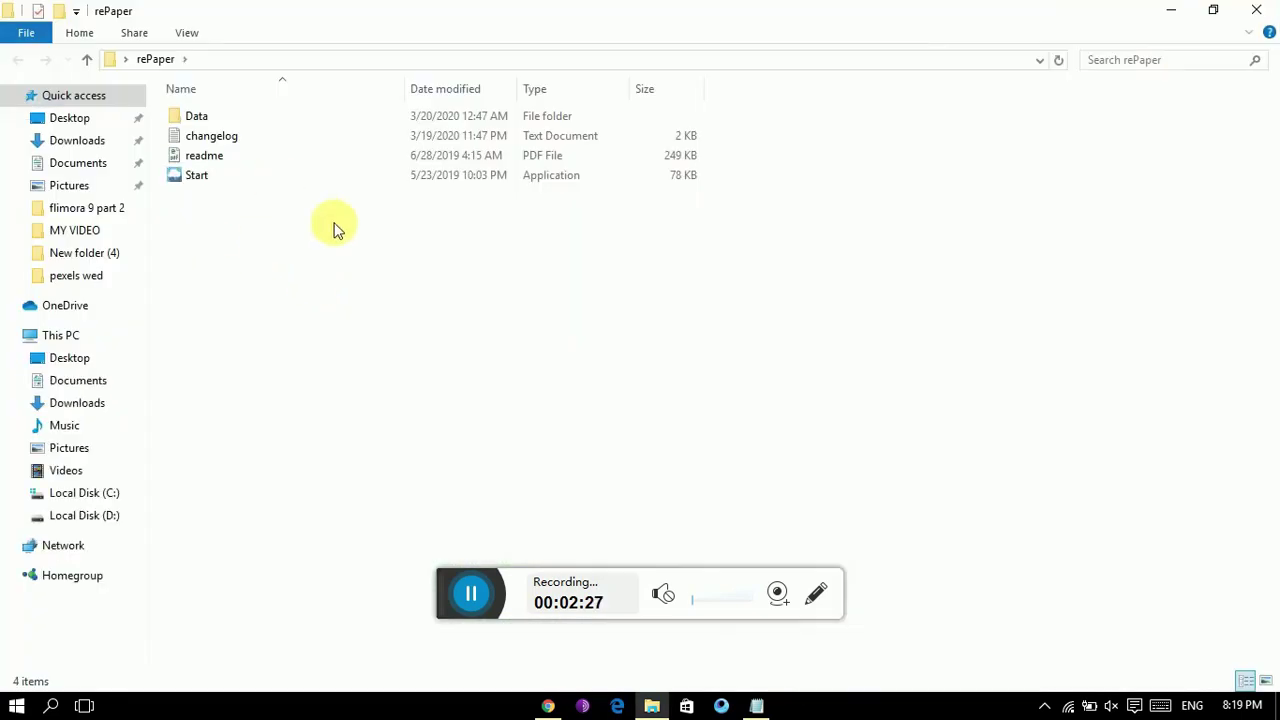
pyautogui.click(257, 180)
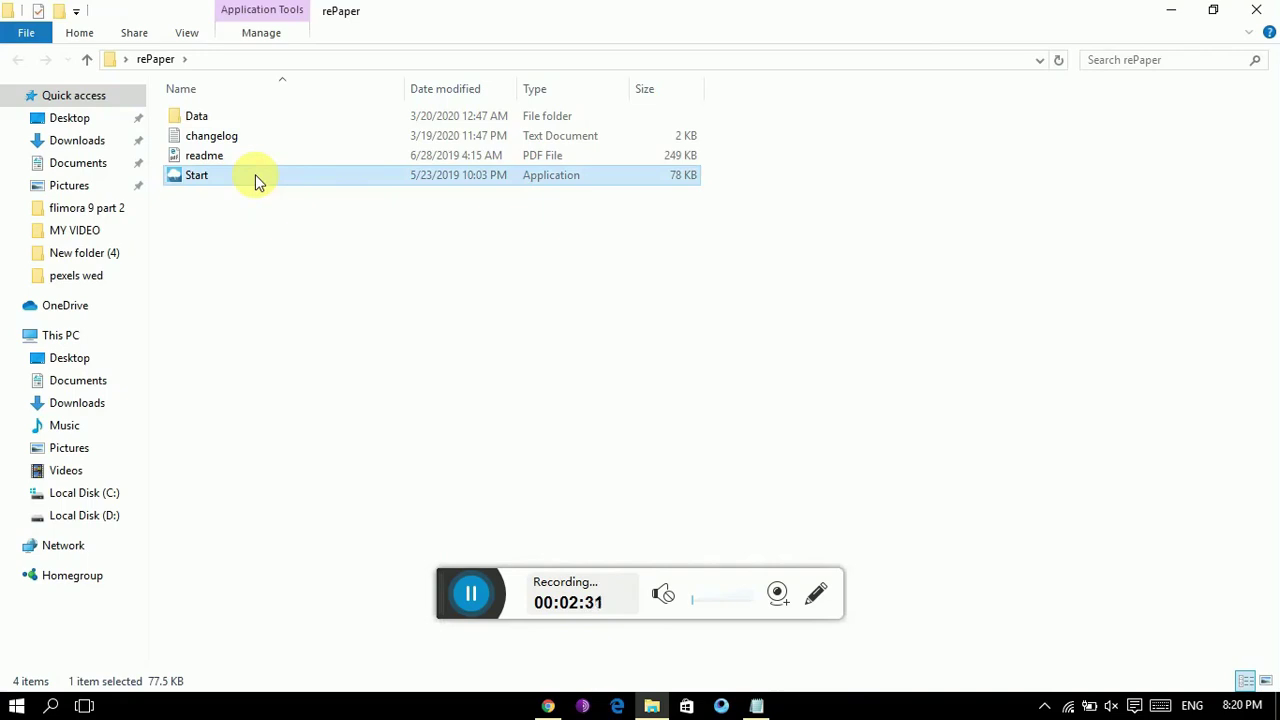
pyautogui.doubleClick(255, 174)
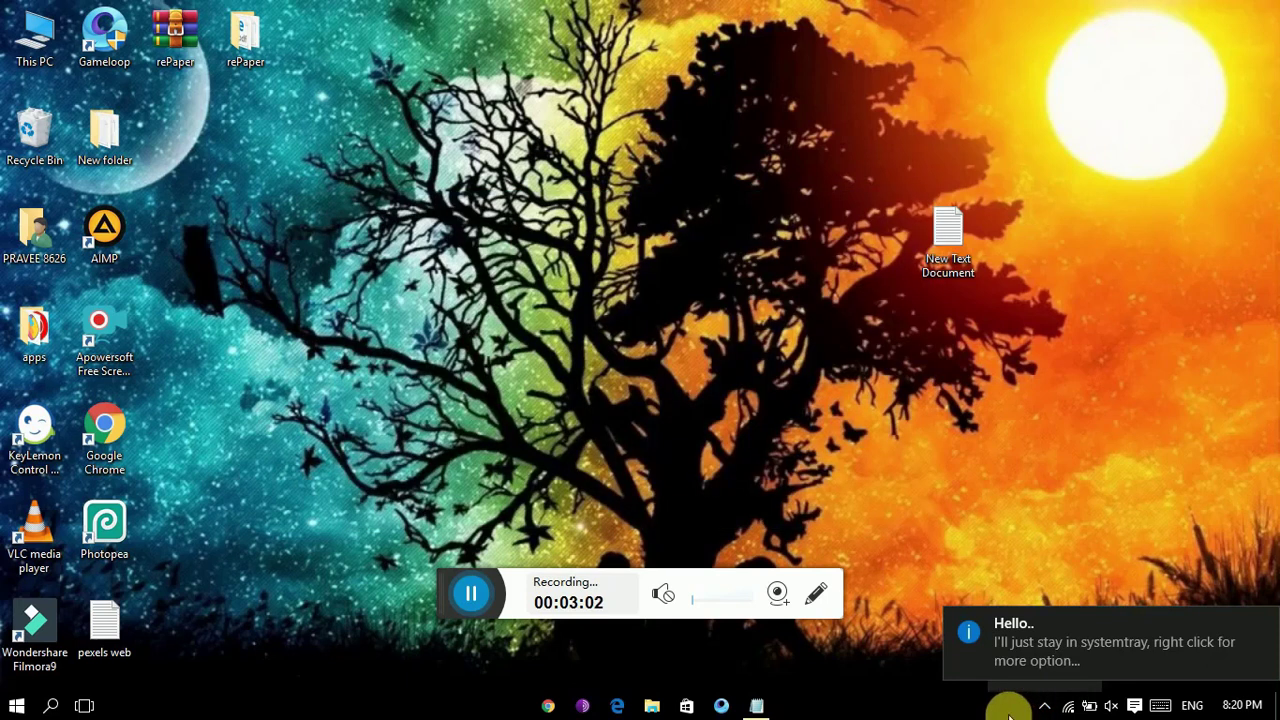
pyautogui.click(1265, 619)
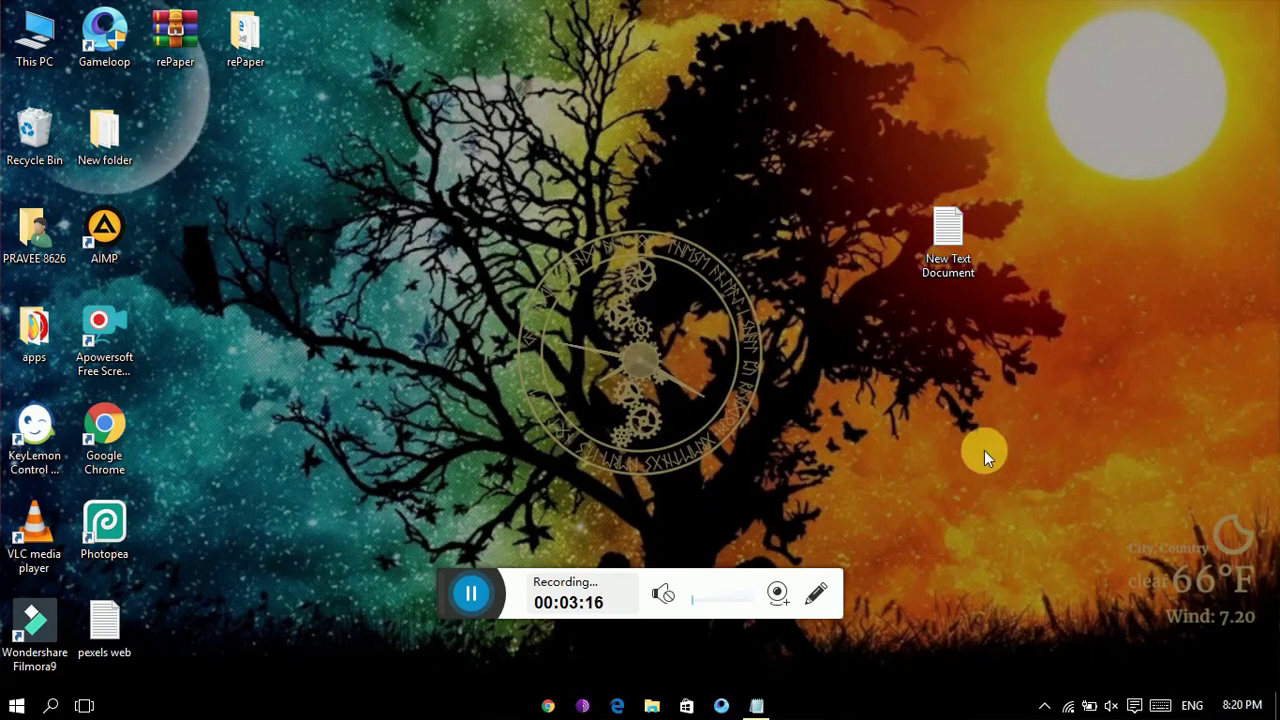
# - Turn off the Clock and Weather UI elements in rePaper's settings and apply the configuration
pyautogui.click(1045, 706)
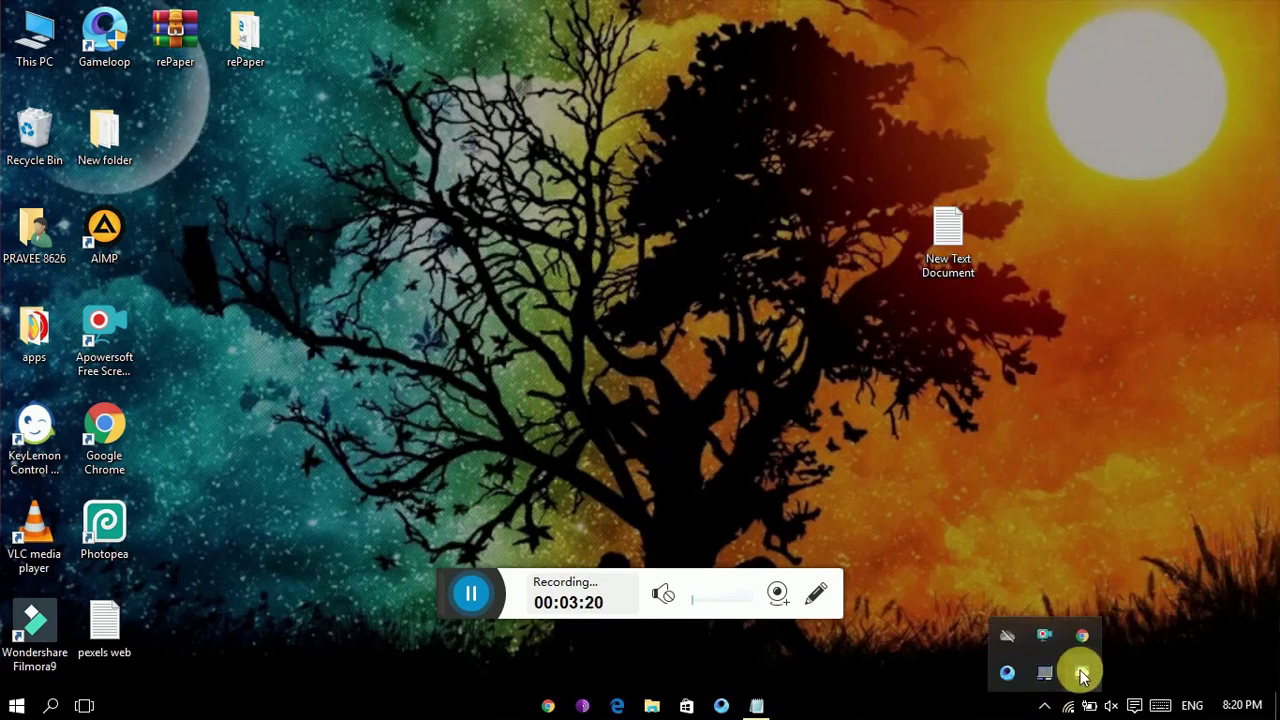
pyautogui.rightClick(1082, 674)
pyautogui.click(1036, 634)
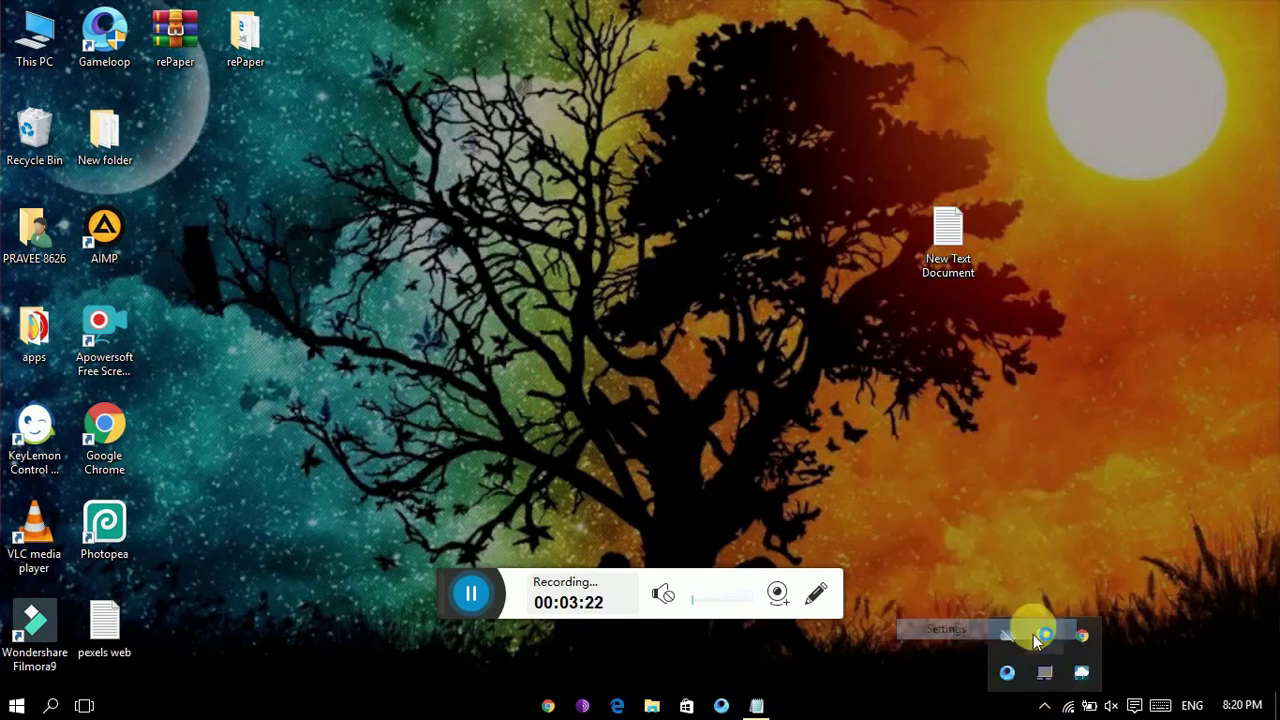
pyautogui.click(904, 528)
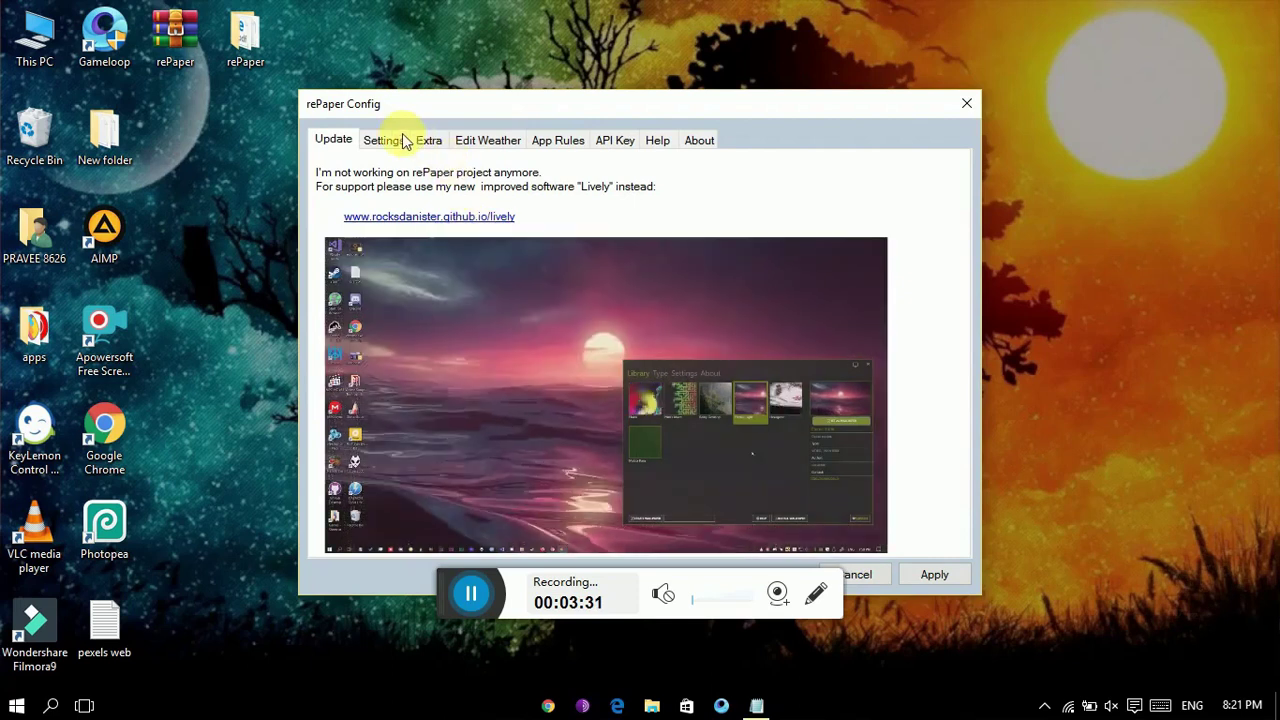
pyautogui.click(400, 140)
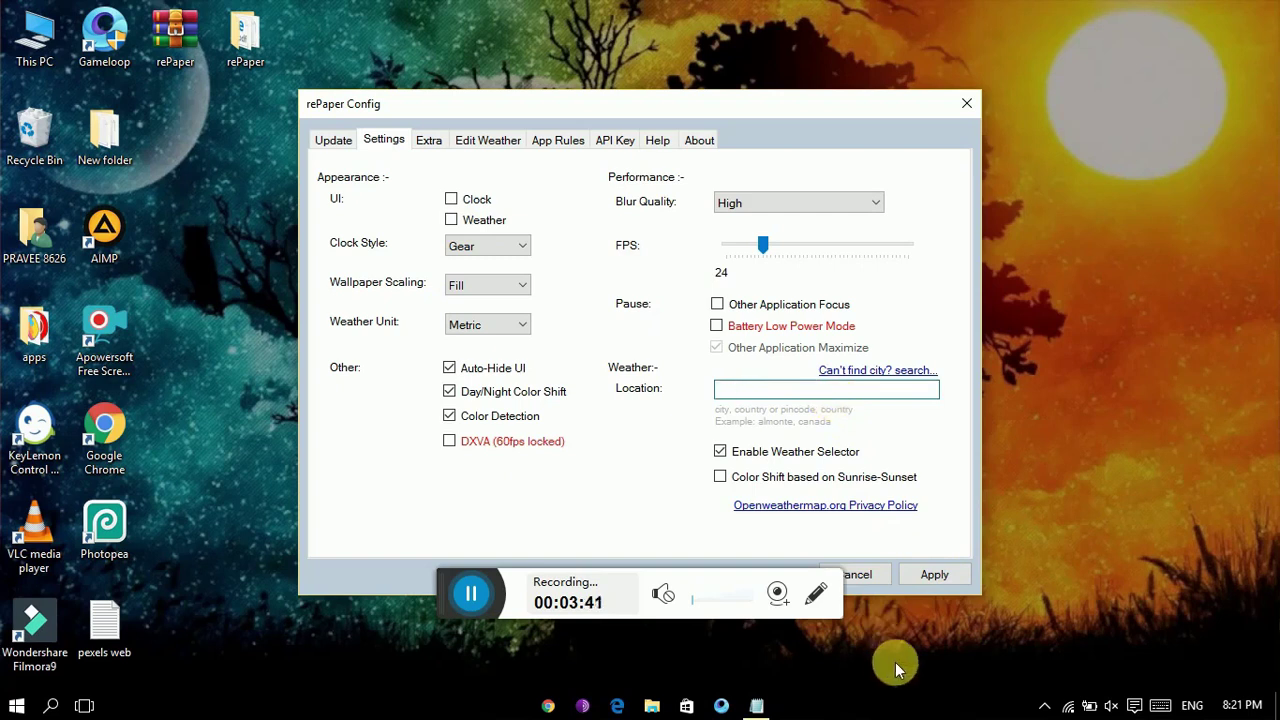
pyautogui.click(912, 577)
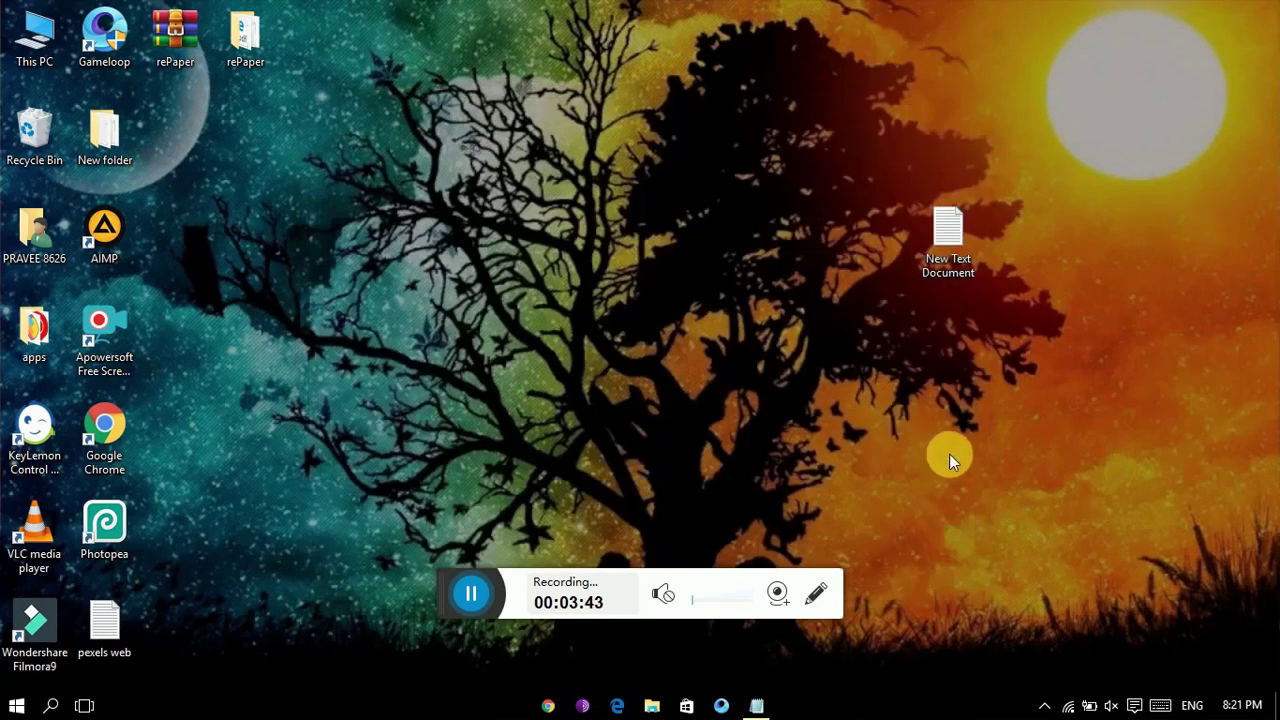
# - Choose the video Pexels Videos 1779202 from the Downloads folder as the rePaper wallpaper
pyautogui.click(1047, 706)
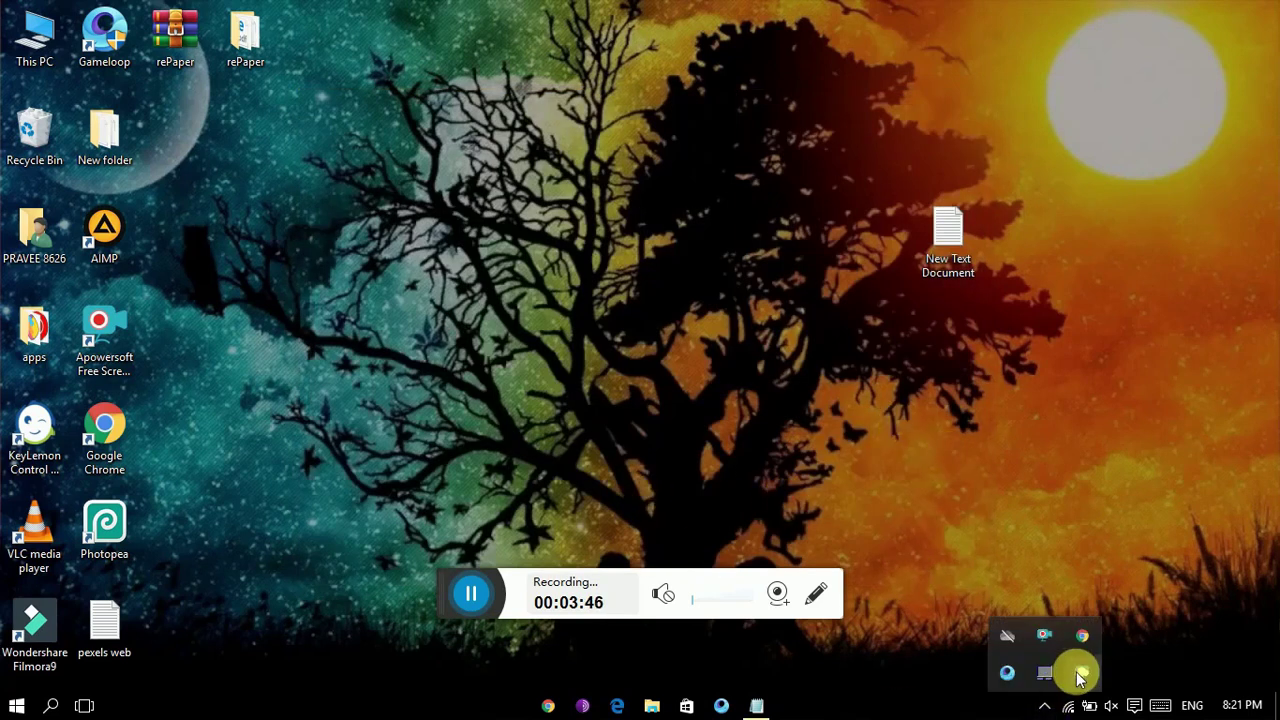
pyautogui.rightClick(1080, 677)
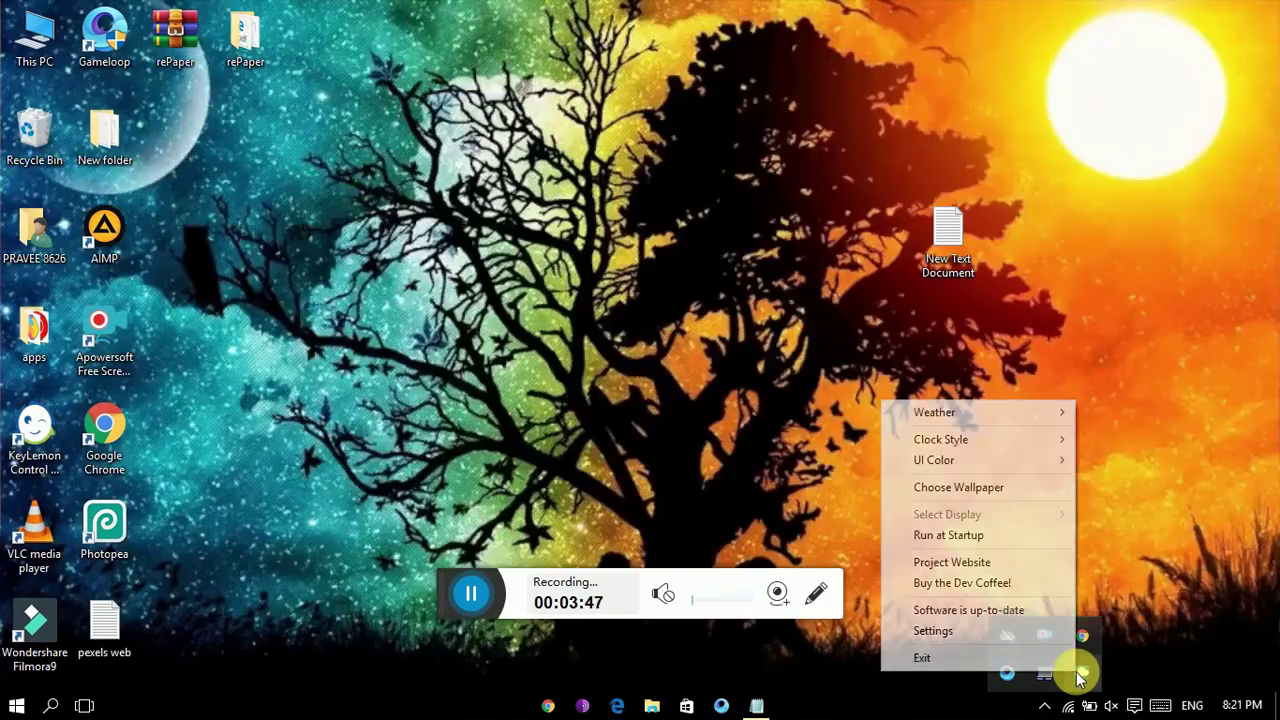
pyautogui.click(995, 490)
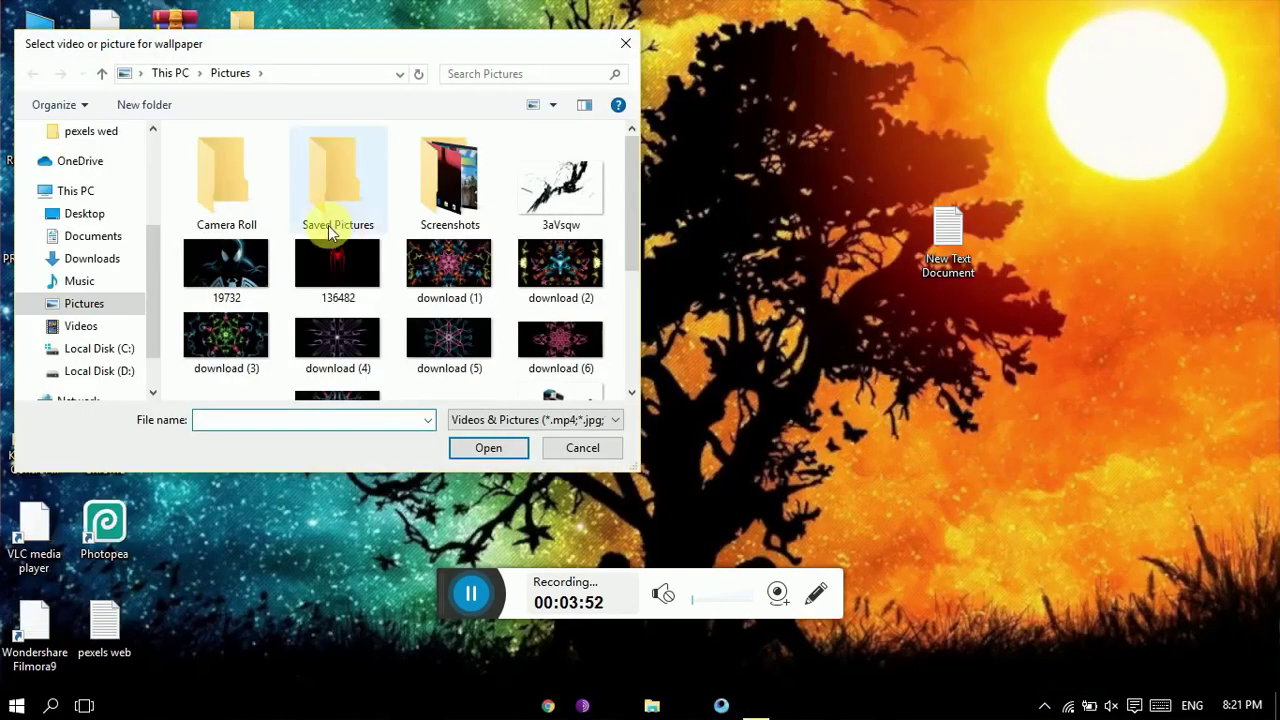
pyautogui.click(60, 258)
pyautogui.moveTo(634, 180); pyautogui.dragTo(632, 299)
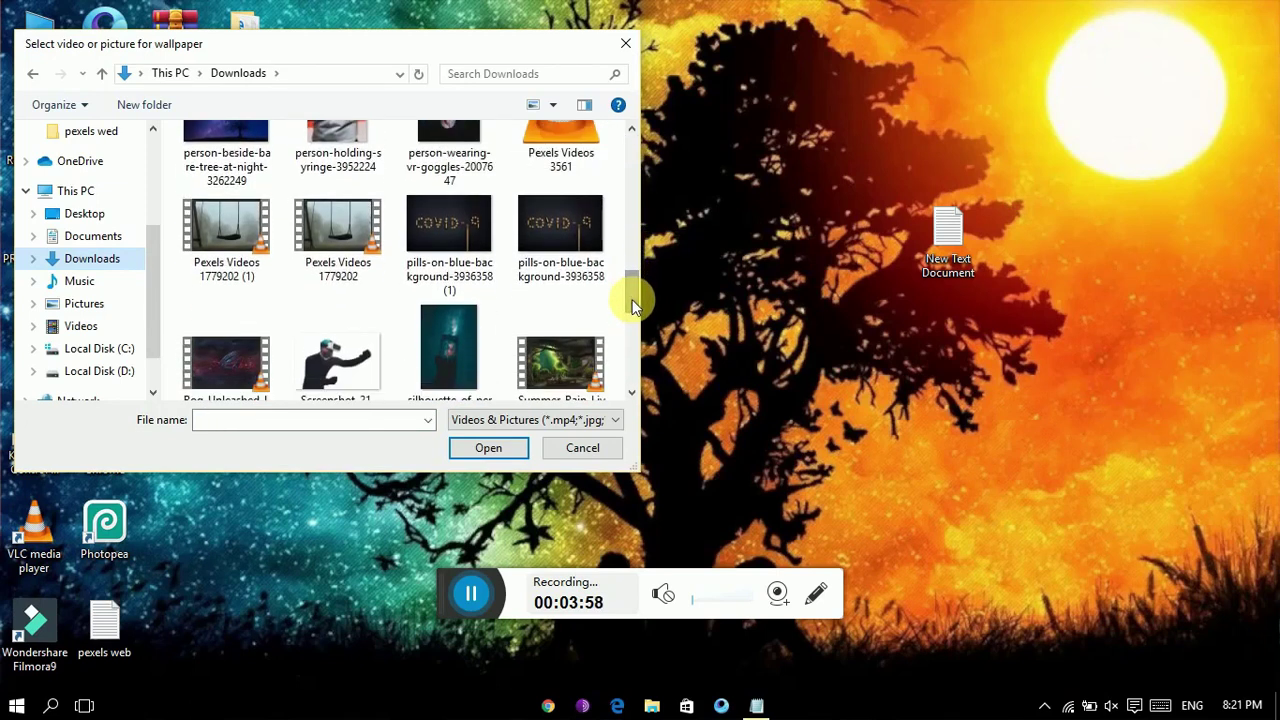
pyautogui.doubleClick(338, 254)
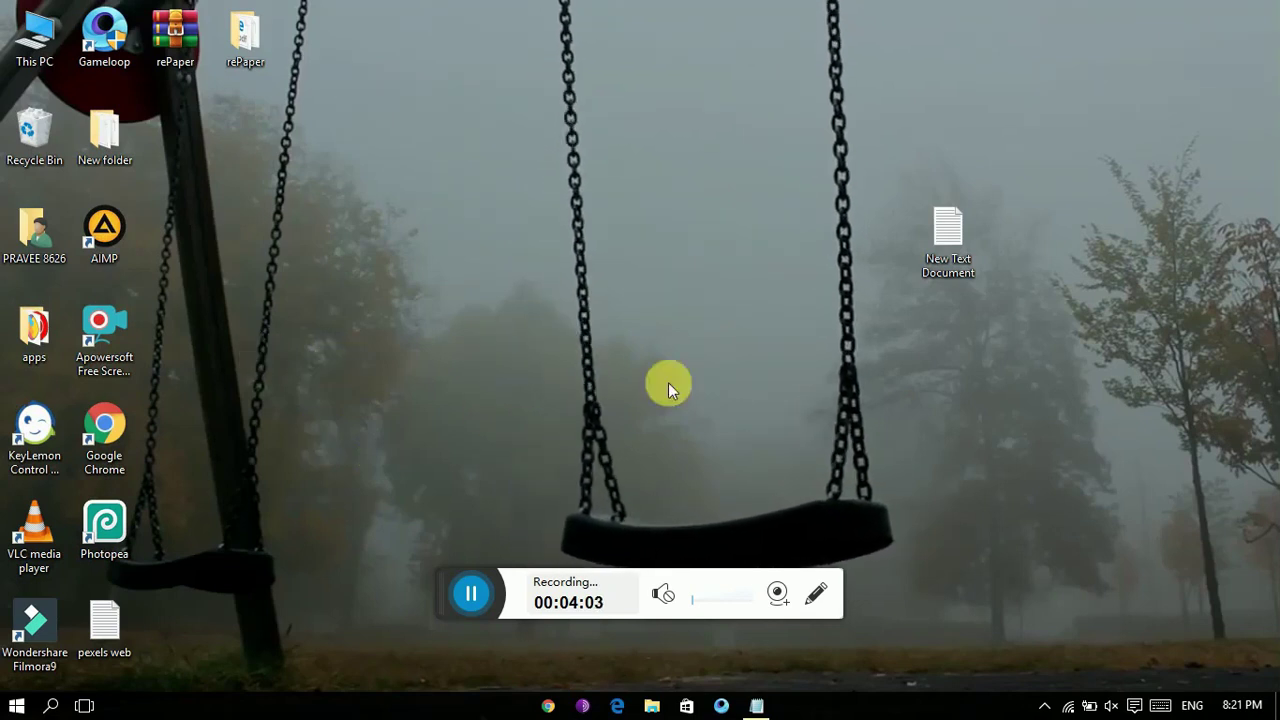
# - Review rePaper's weather effects and its appearance, performance and weather settings, and apply the configuration
pyautogui.click(1045, 707)
pyautogui.rightClick(1080, 673)
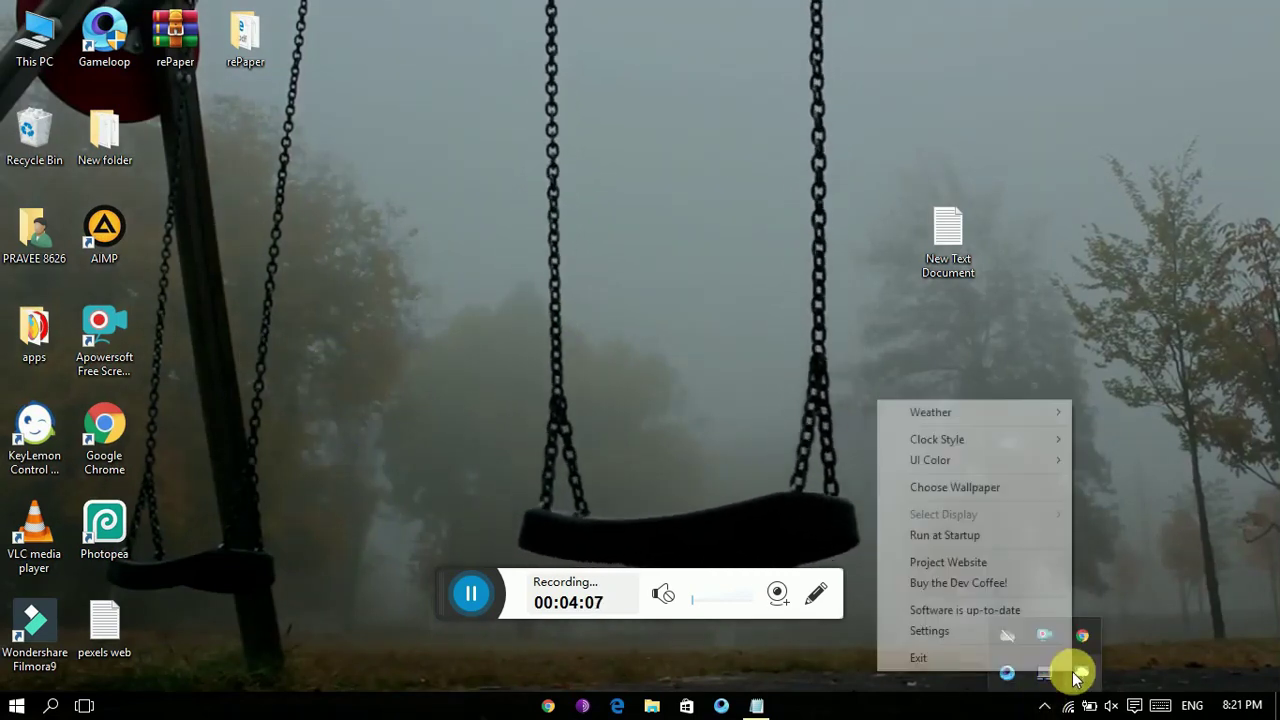
pyautogui.moveTo(997, 412)
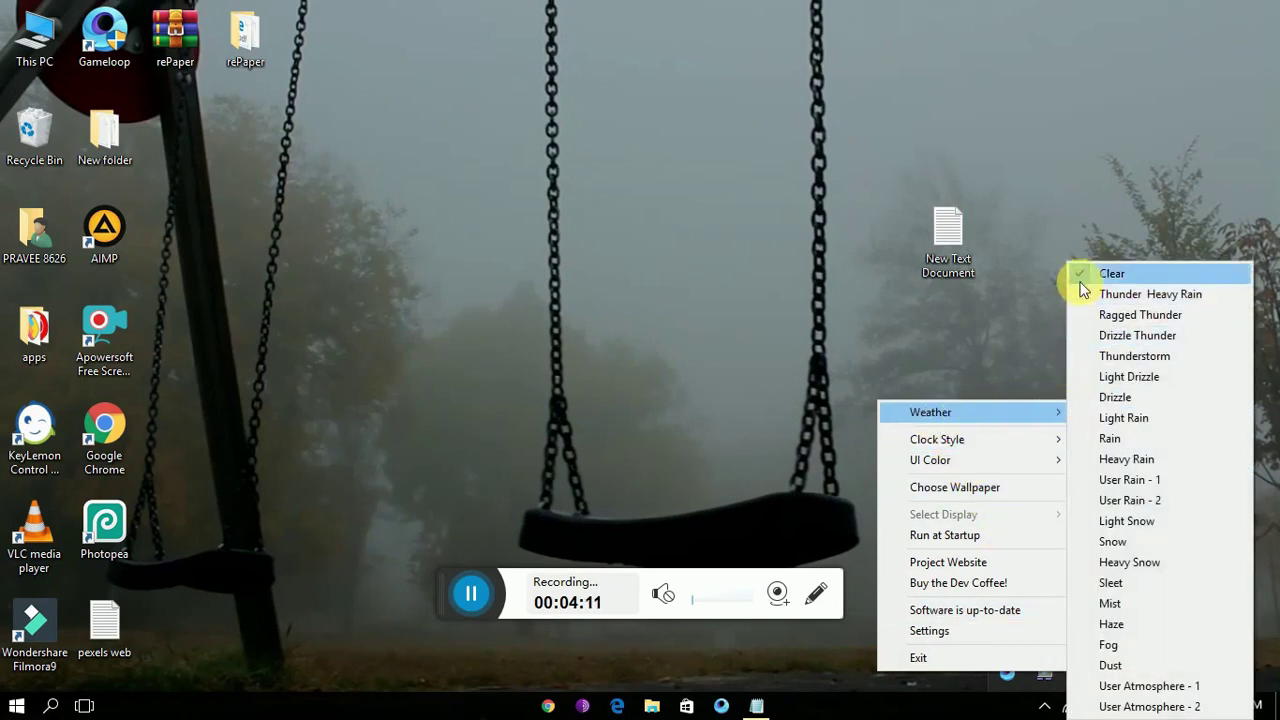
pyautogui.click(1028, 631)
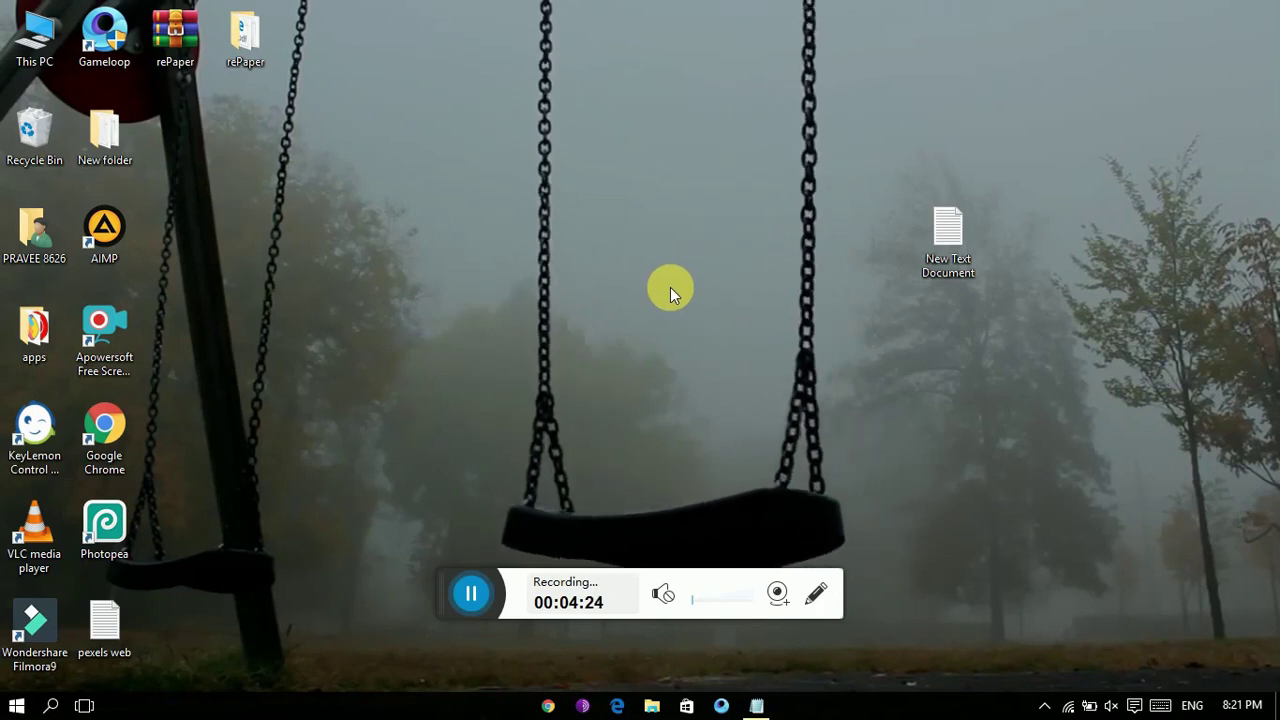
pyautogui.click(1043, 705)
pyautogui.rightClick(1070, 677)
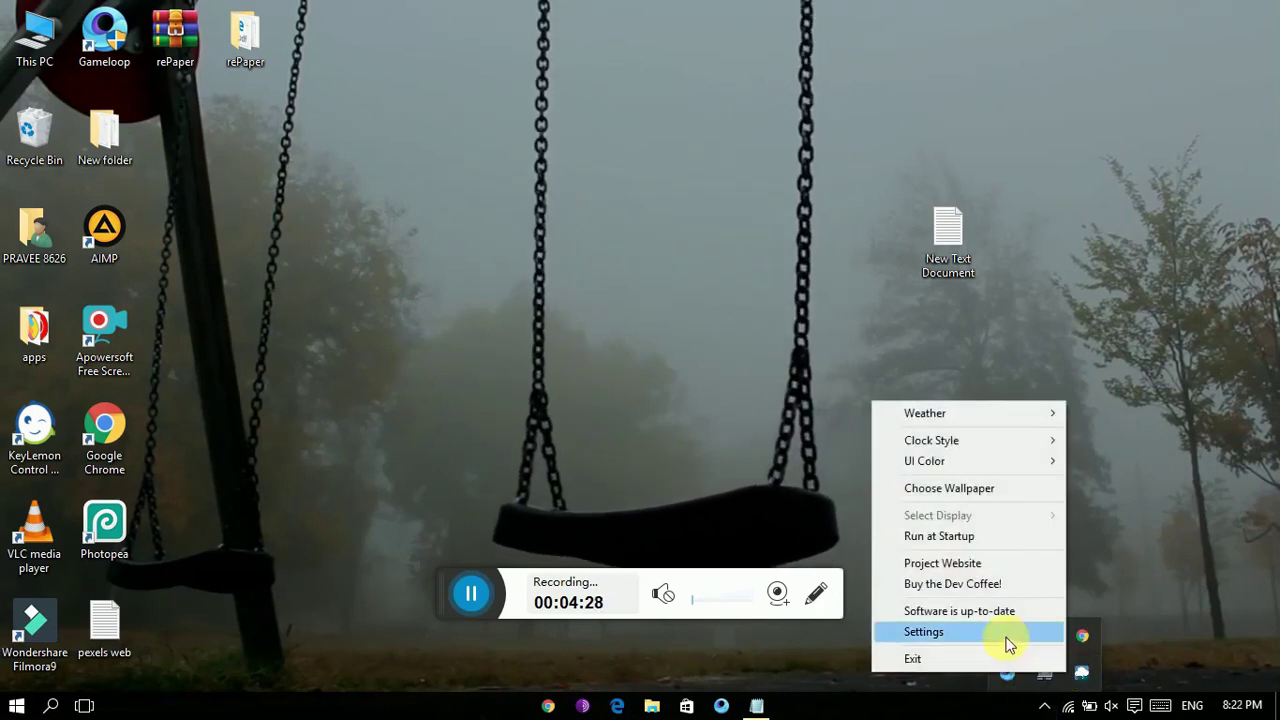
pyautogui.click(1010, 638)
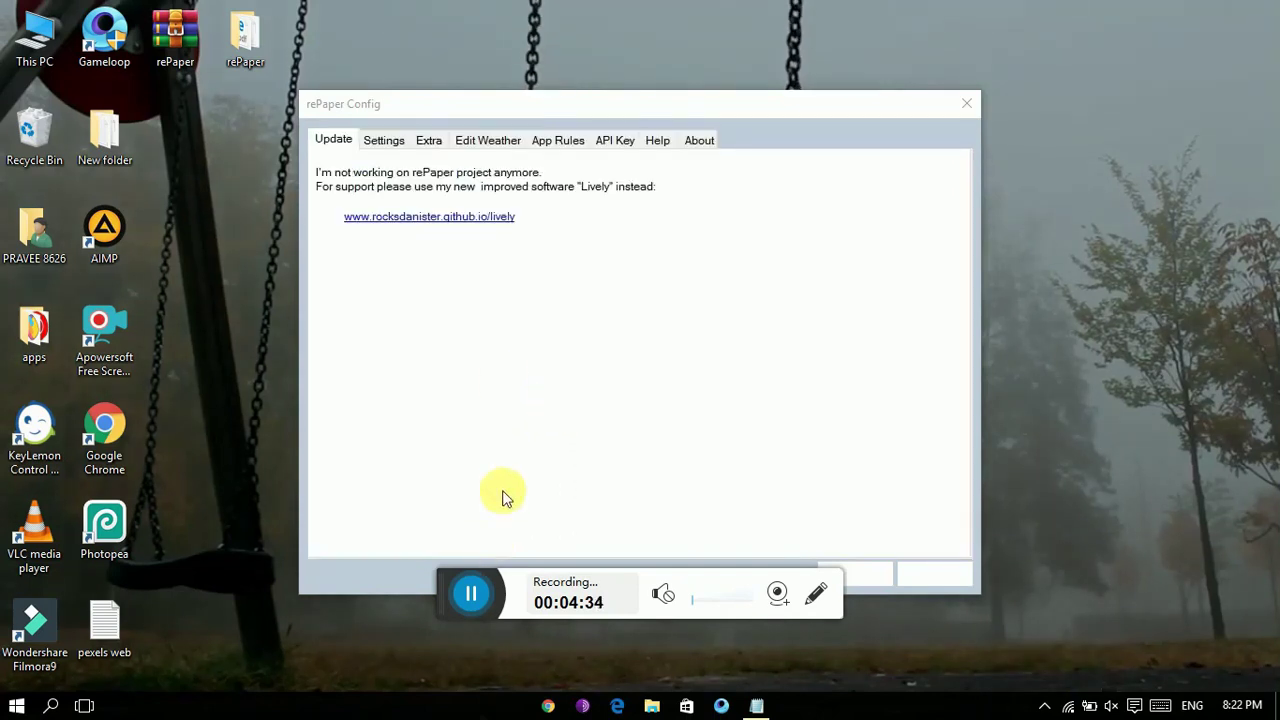
pyautogui.click(399, 141)
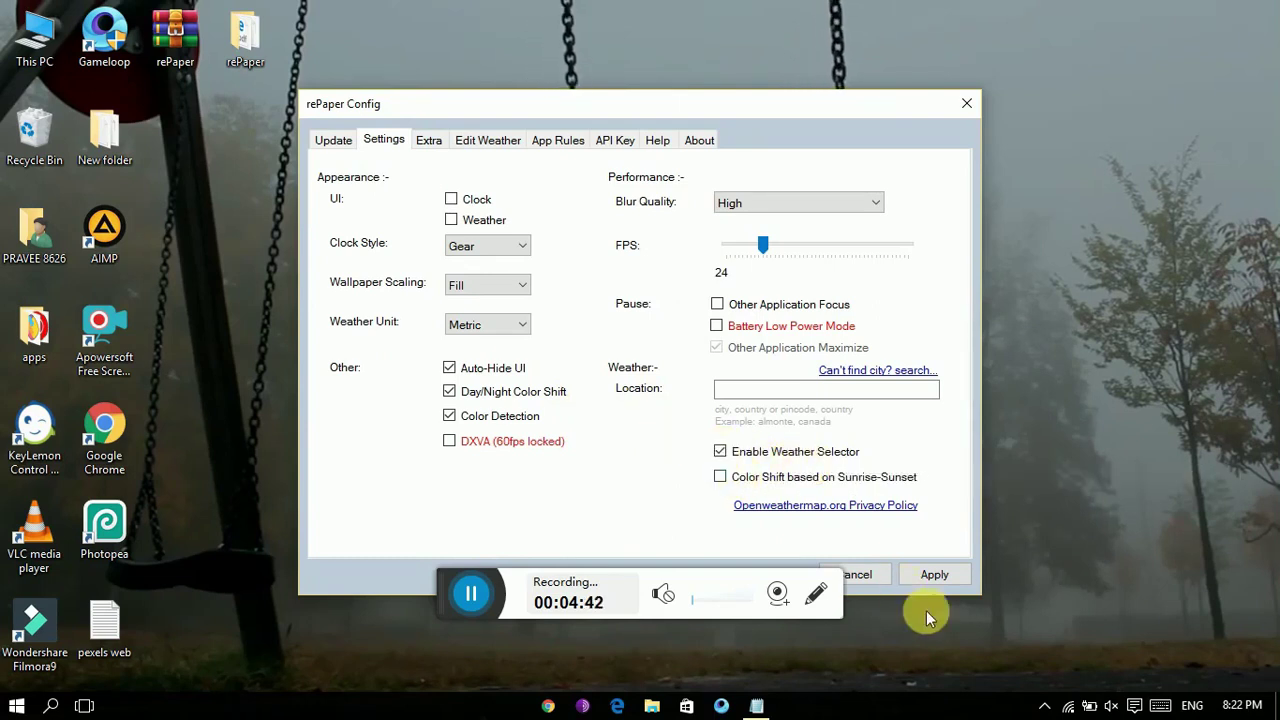
pyautogui.click(924, 580)
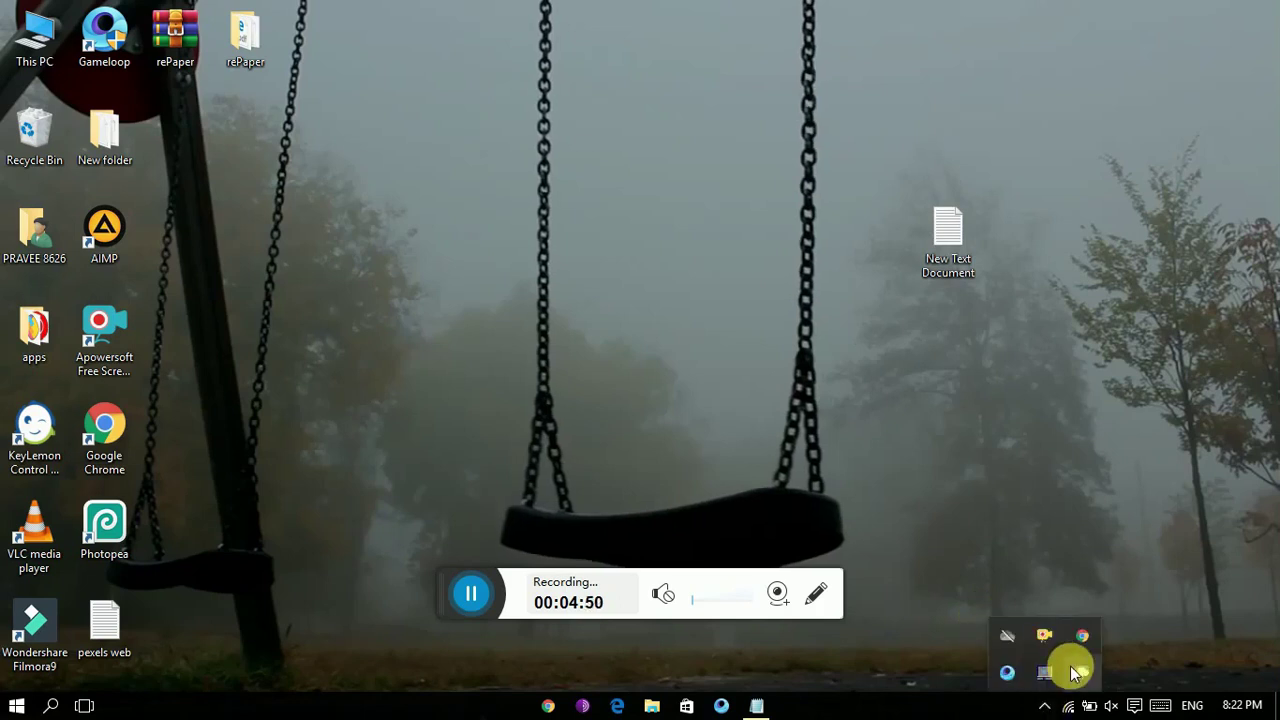
# - Set the live wallpaper's weather effect to Light Rain
pyautogui.rightClick(1075, 673)
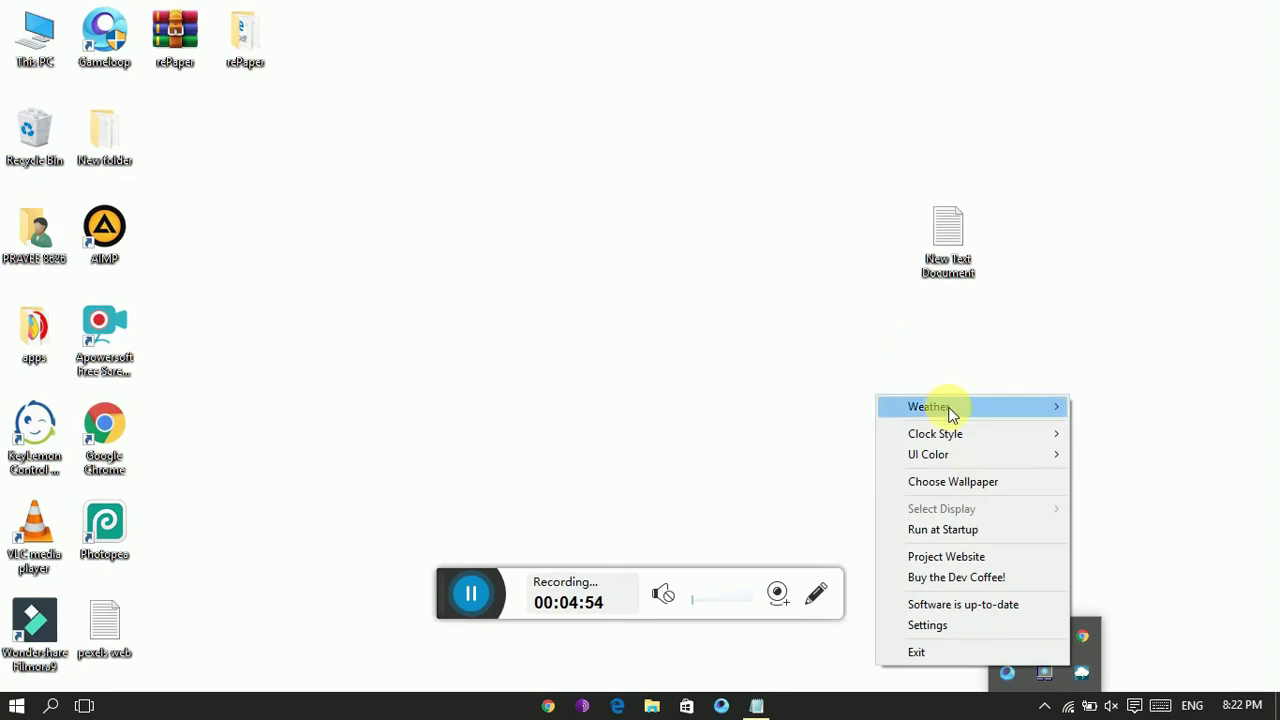
pyautogui.moveTo(951, 414)
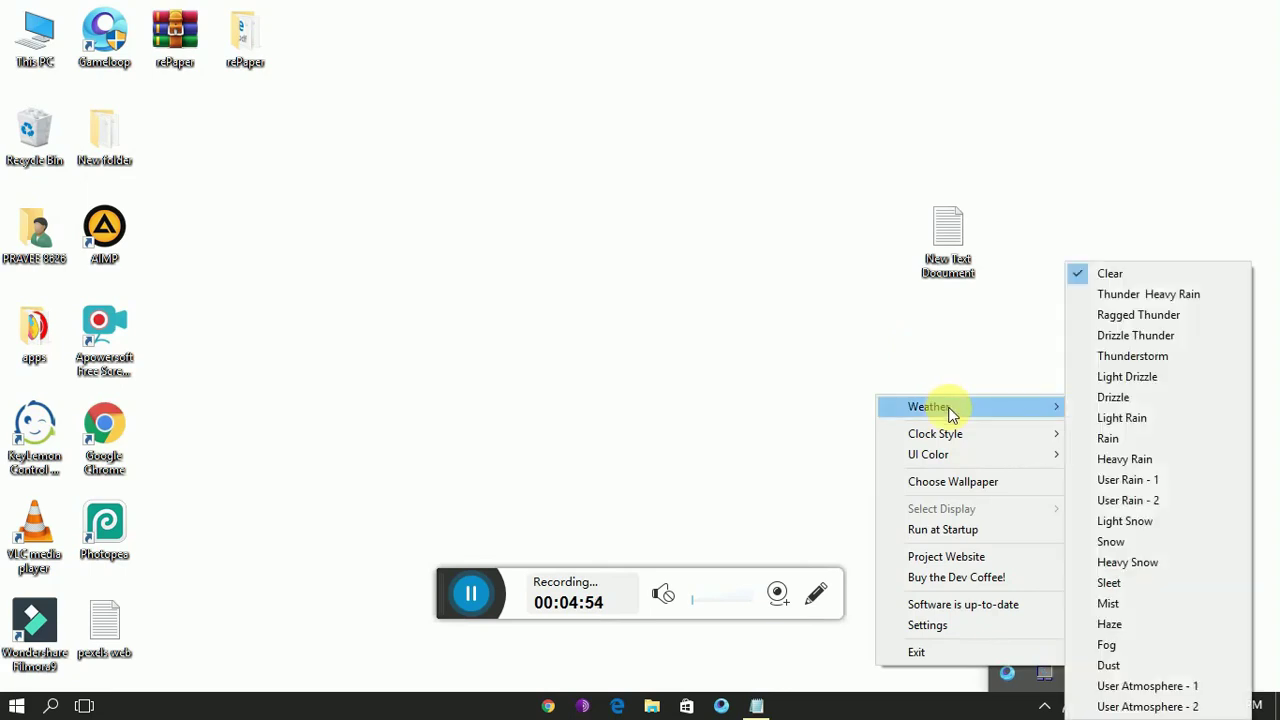
pyautogui.click(1101, 424)
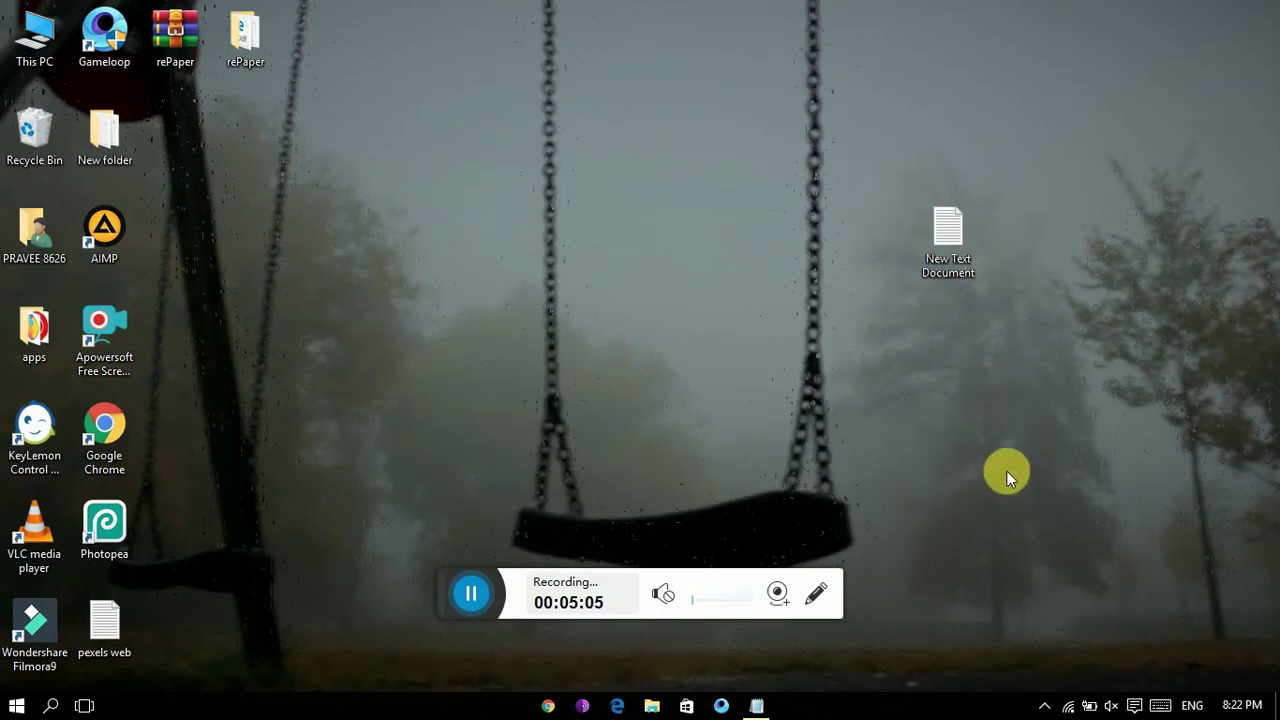
# - Switch the live wallpaper's weather effect to Light Drizzle
pyautogui.click(1045, 703)
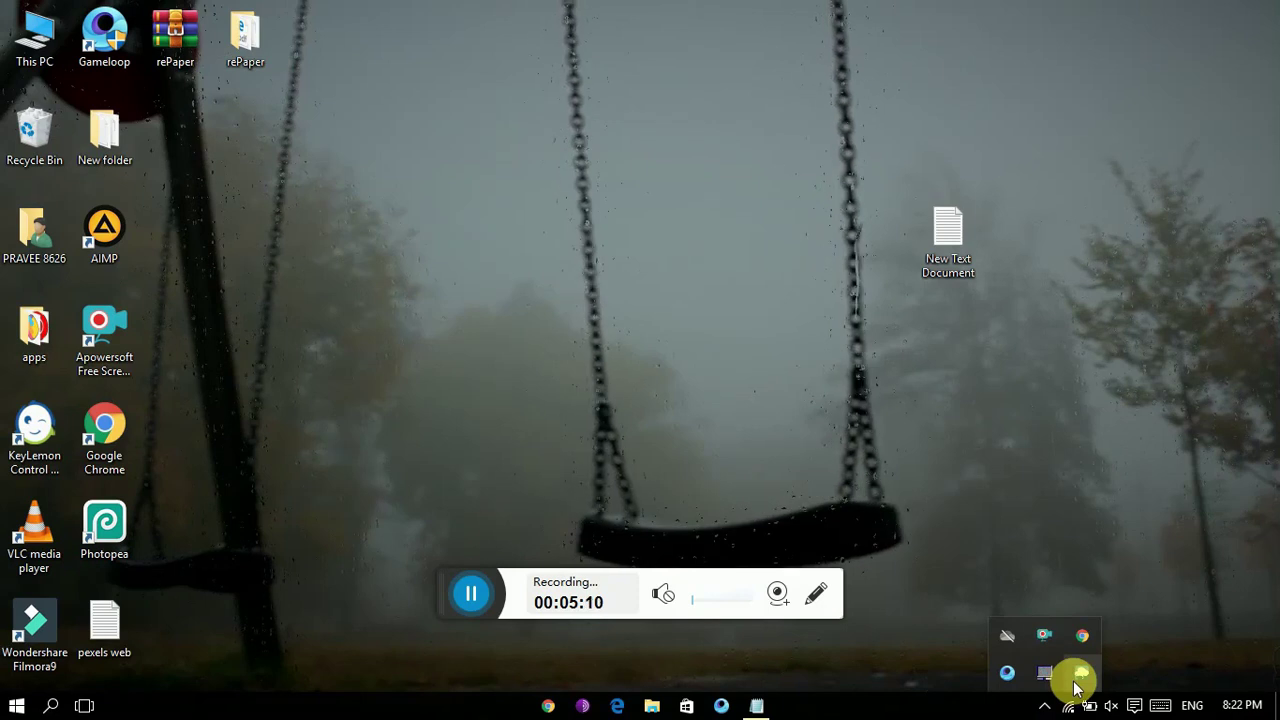
pyautogui.rightClick(1077, 685)
pyautogui.moveTo(934, 421)
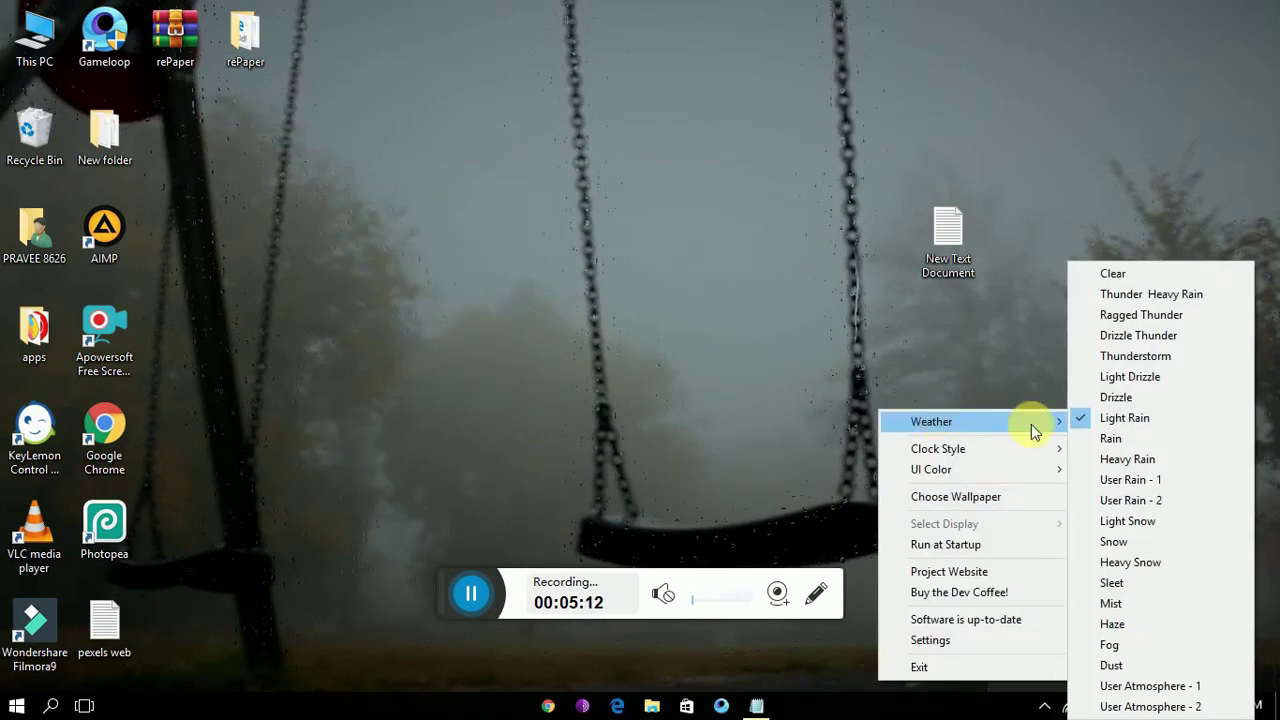
pyautogui.click(1100, 378)
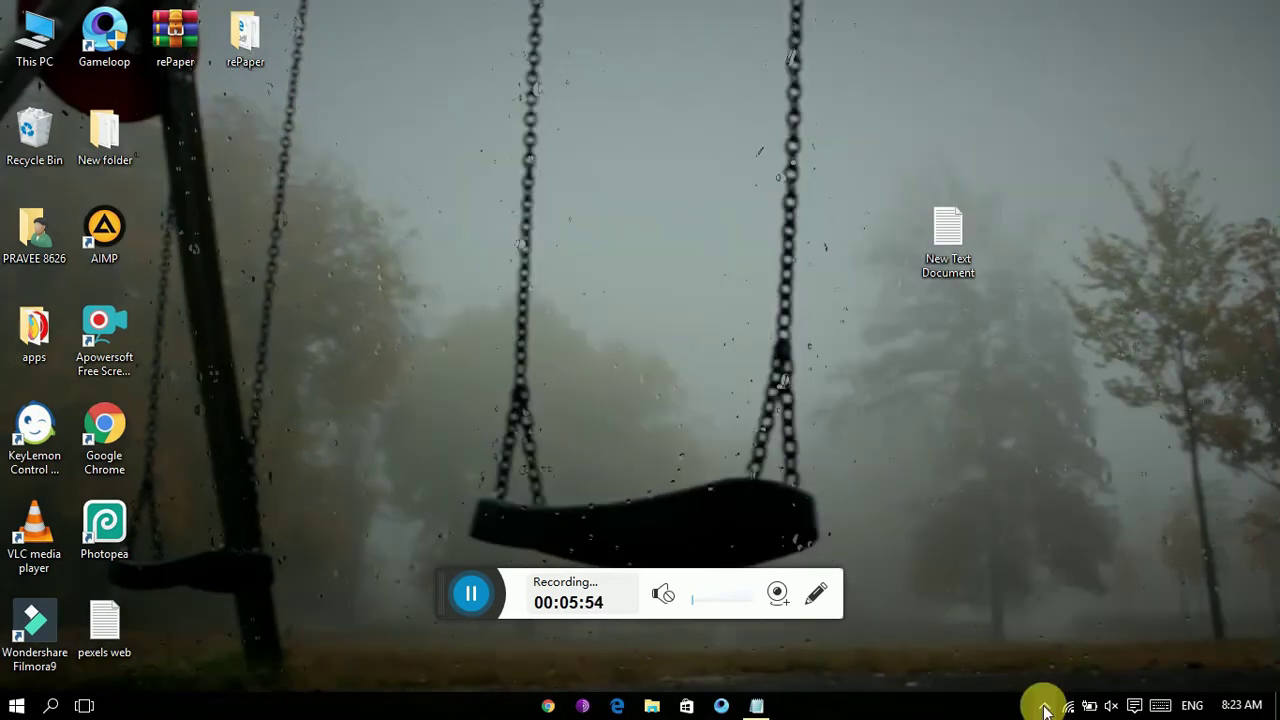
pyautogui.click(1044, 705)
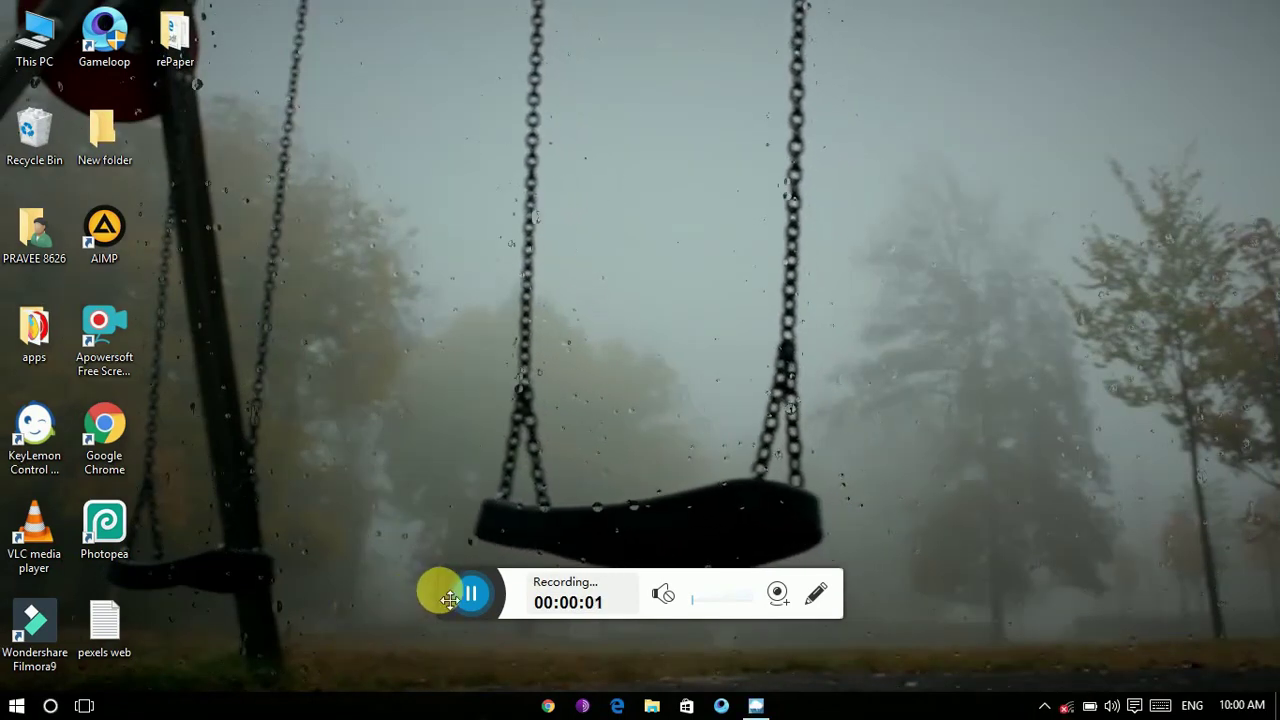
pyautogui.moveTo(450, 598); pyautogui.dragTo(446, 659)
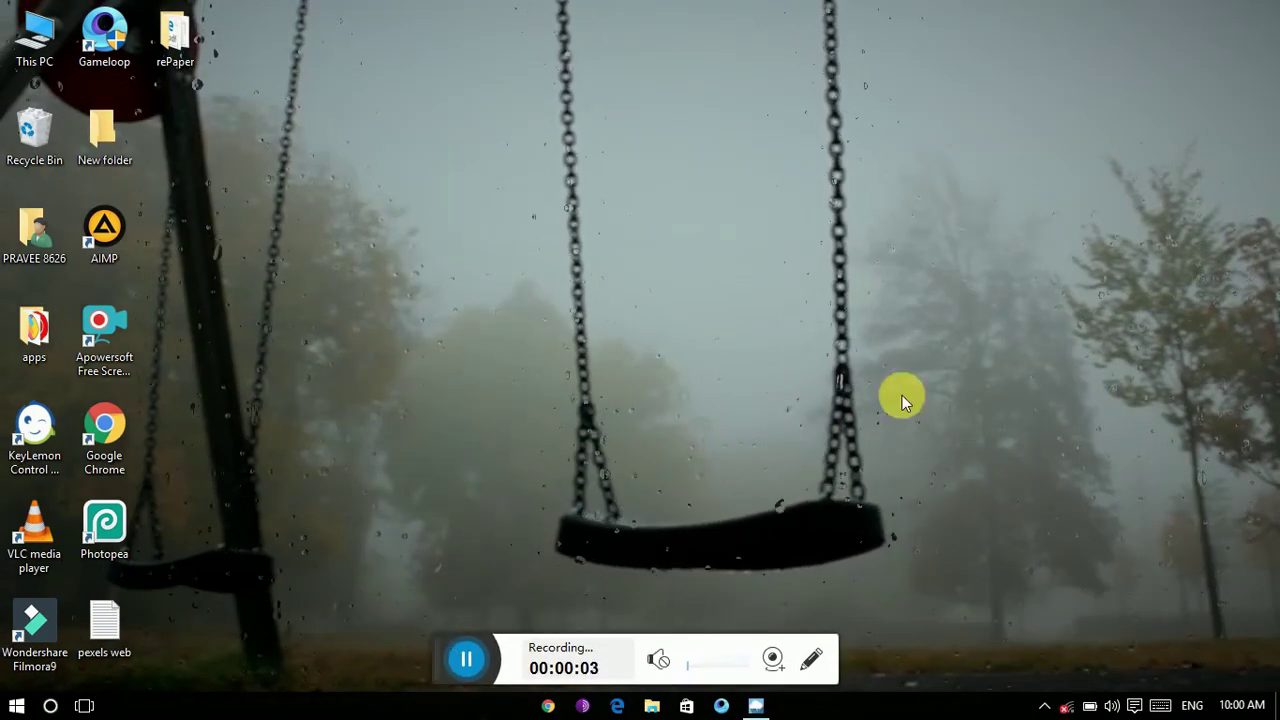